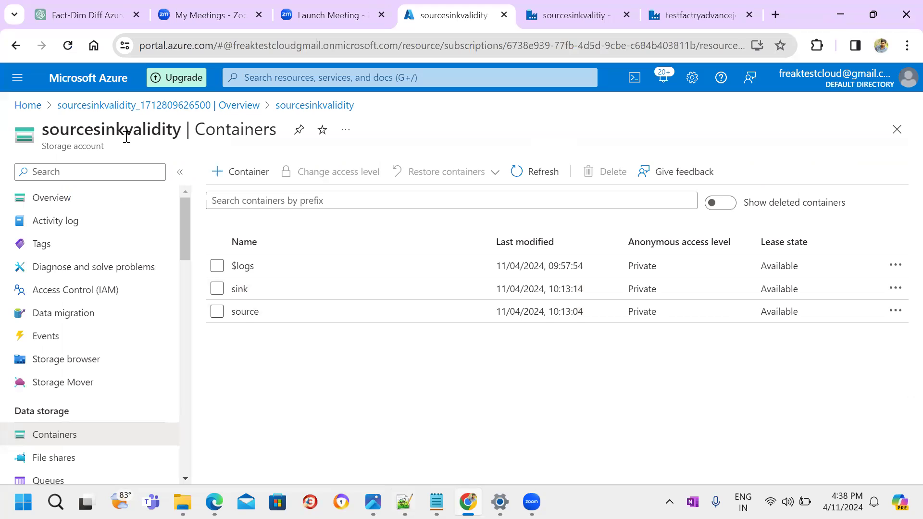
Step: Examine the contents of customersConSplitjoin.csv in the source container of the sourcesinkvalidity storage account
{"action": "double_click", "coordinate": [130, 132]}
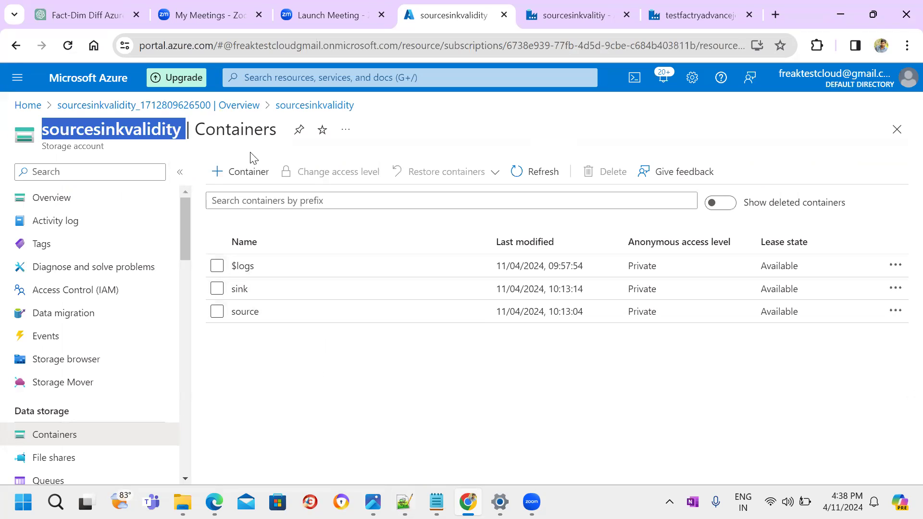
{"action": "left_click", "coordinate": [262, 314]}
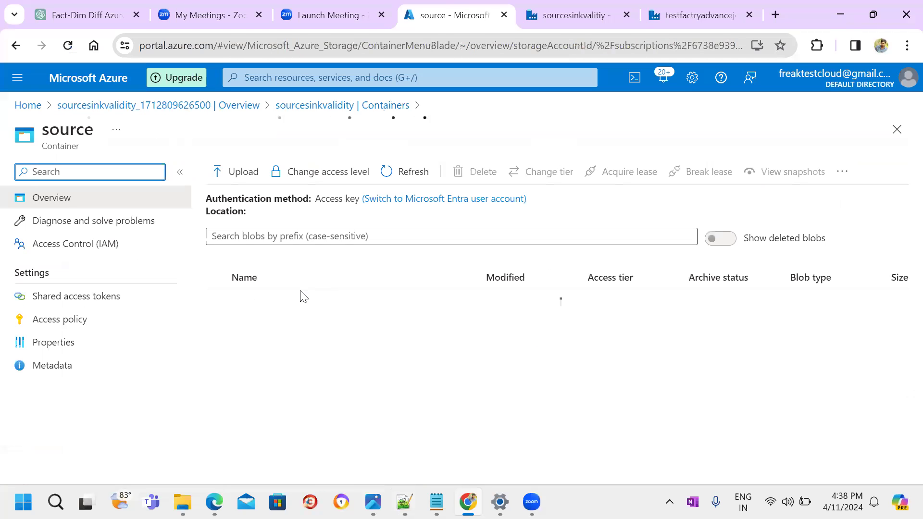
{"action": "left_click", "coordinate": [346, 331]}
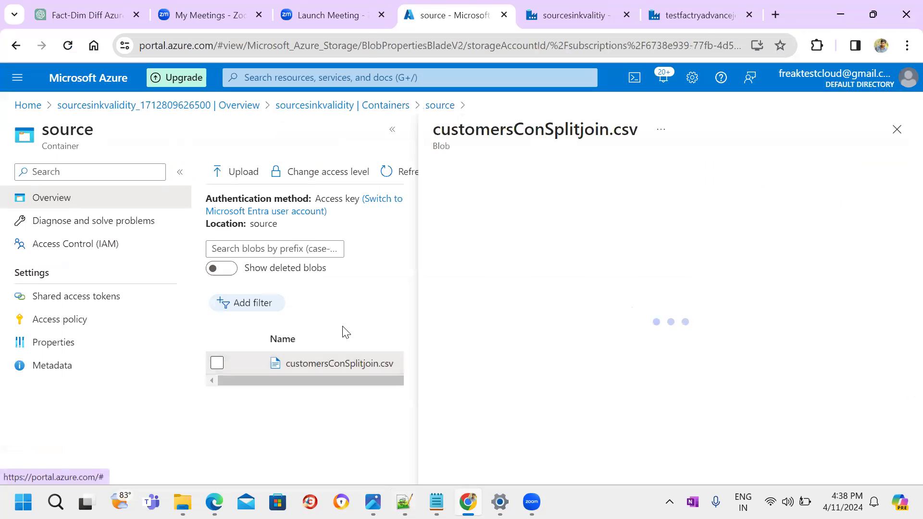
{"action": "left_click", "coordinate": [627, 205]}
{"action": "left_click_drag", "start_coordinate": [635, 357], "coordinate": [460, 239]}
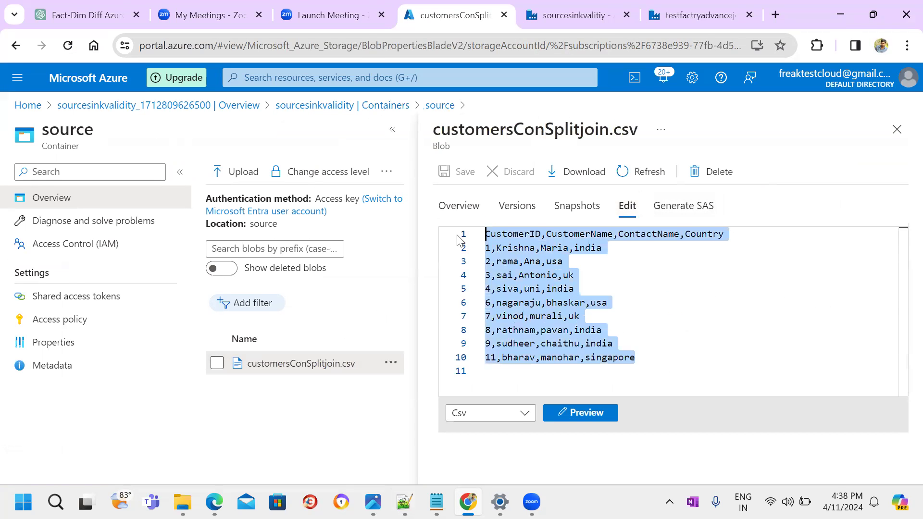
{"action": "left_click", "coordinate": [896, 129]}
Step: Check what the sink container holds and return to the storage account's container list
{"action": "left_click", "coordinate": [331, 106]}
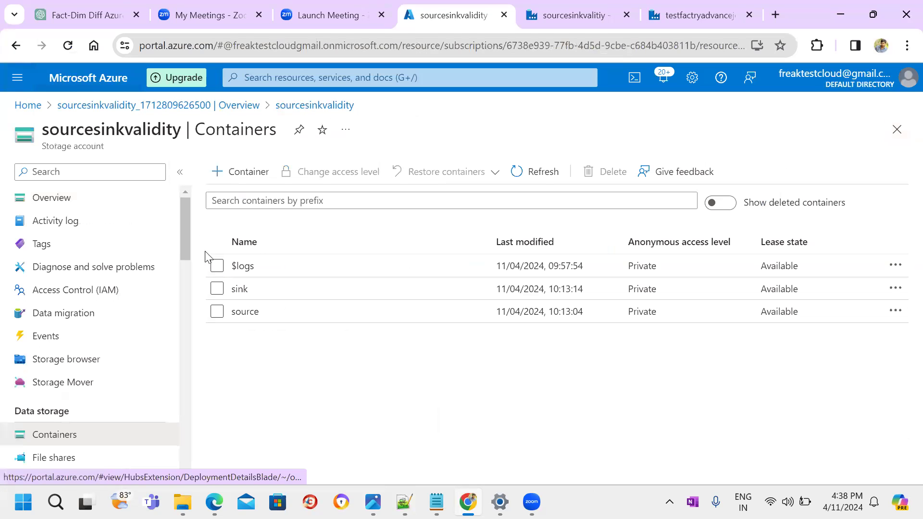
{"action": "left_click", "coordinate": [253, 291]}
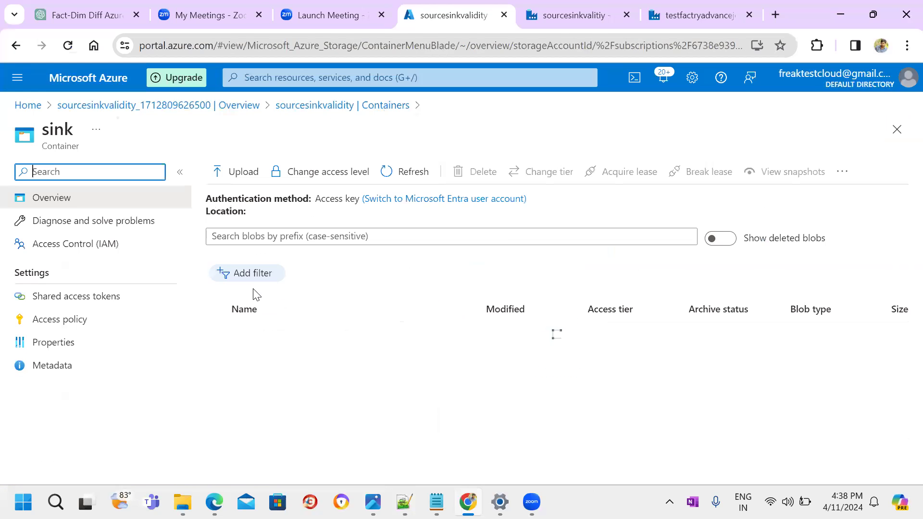
{"action": "left_click", "coordinate": [317, 106]}
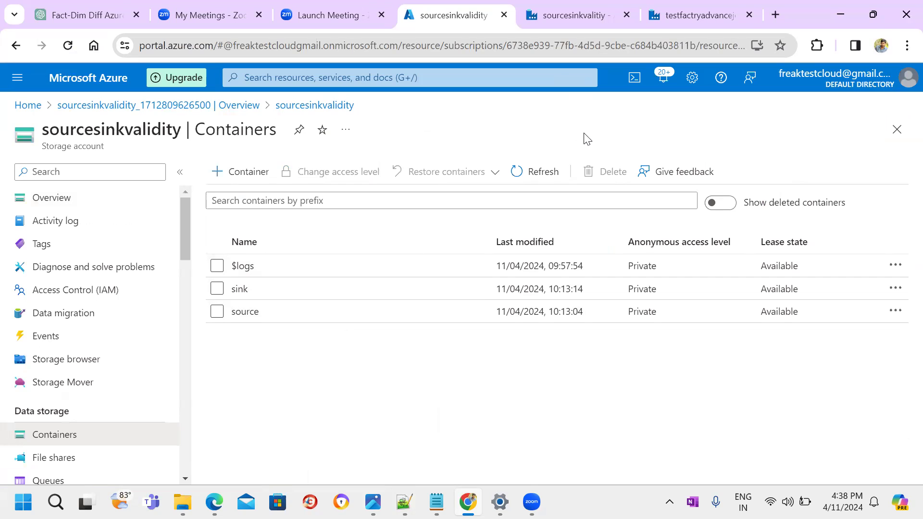
Step: Switch to Azure Data Factory and start a new linked service of type Azure Blob Storage
{"action": "left_click", "coordinate": [569, 17]}
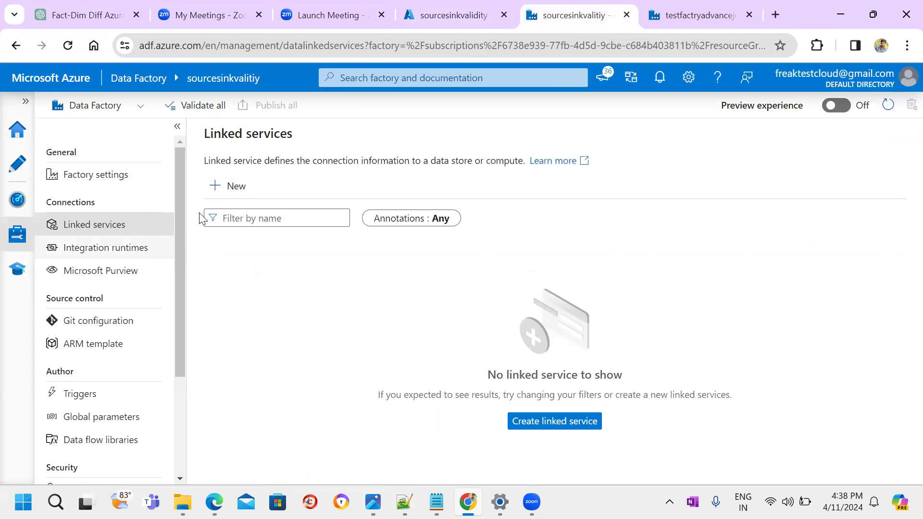
{"action": "left_click", "coordinate": [234, 186]}
{"action": "left_click", "coordinate": [560, 167]}
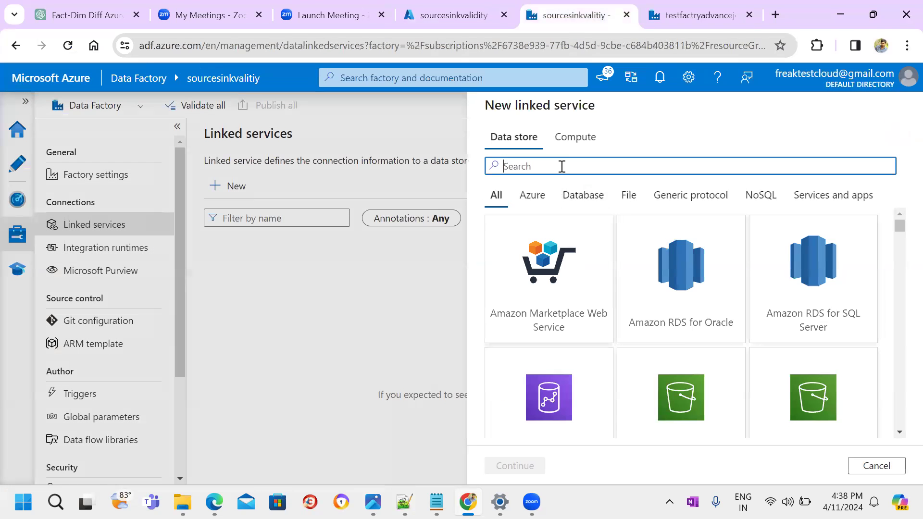
{"action": "type", "text": "blob"}
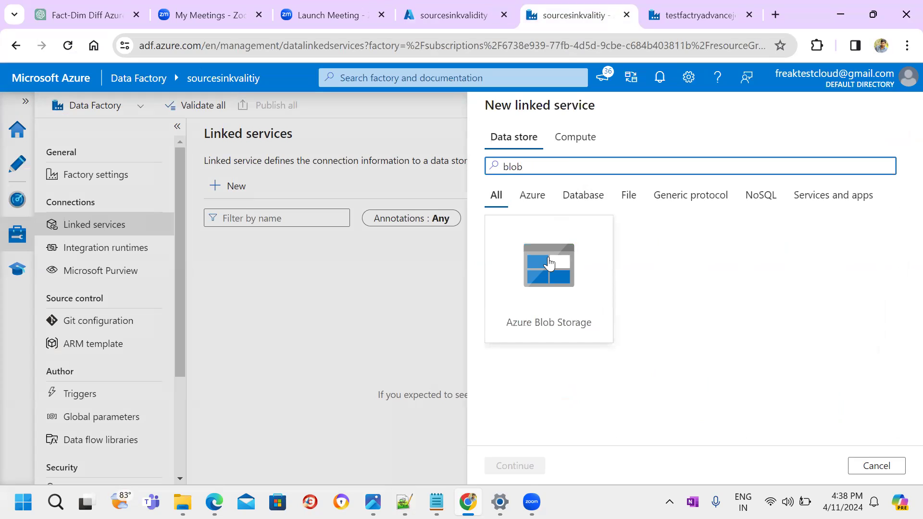
{"action": "left_click", "coordinate": [527, 305]}
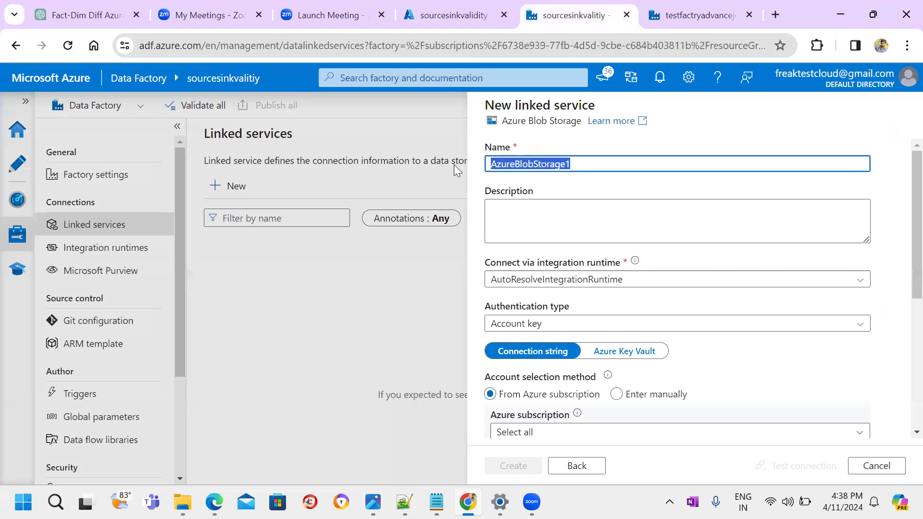
Step: Name the linked service LS_Azure_Blob, choose the Free Trial subscription and sourcesinkvalidity storage account, test the connection and create it
{"action": "type", "text": "LS_Azure_Blob"}
{"action": "scroll", "coordinate": [541, 268], "scroll_direction": "down", "scroll_amount": 3}
{"action": "left_click", "coordinate": [557, 292]}
{"action": "left_click", "coordinate": [540, 324]}
{"action": "scroll", "coordinate": [687, 289], "scroll_direction": "down", "scroll_amount": 1}
{"action": "left_click", "coordinate": [696, 261]}
{"action": "left_click", "coordinate": [581, 307]}
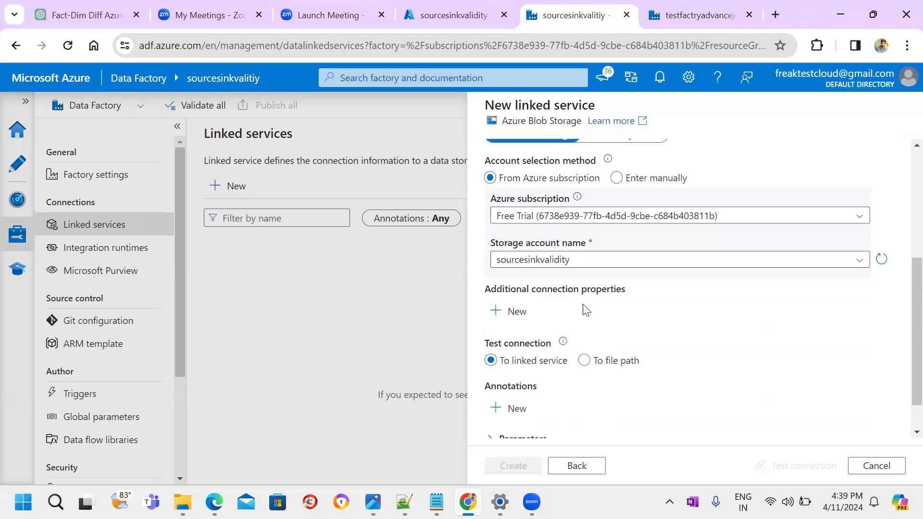
{"action": "left_click", "coordinate": [804, 465]}
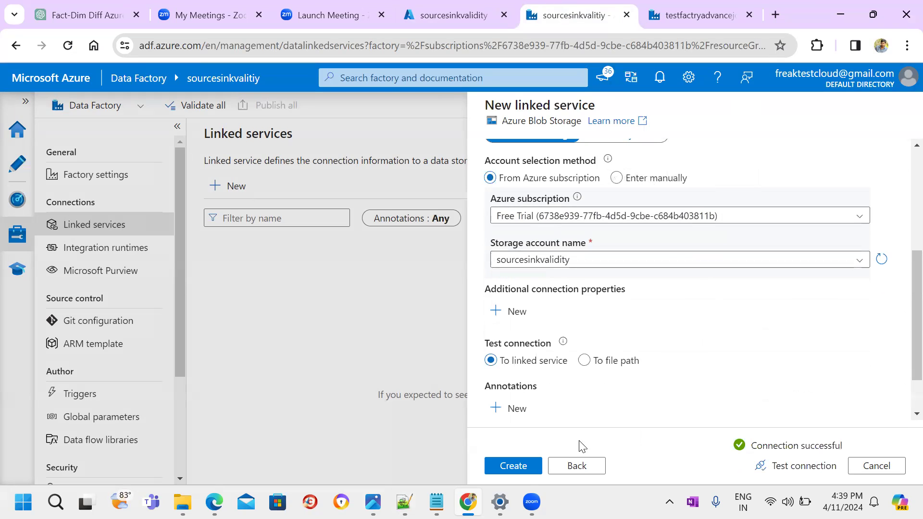
{"action": "left_click", "coordinate": [518, 465]}
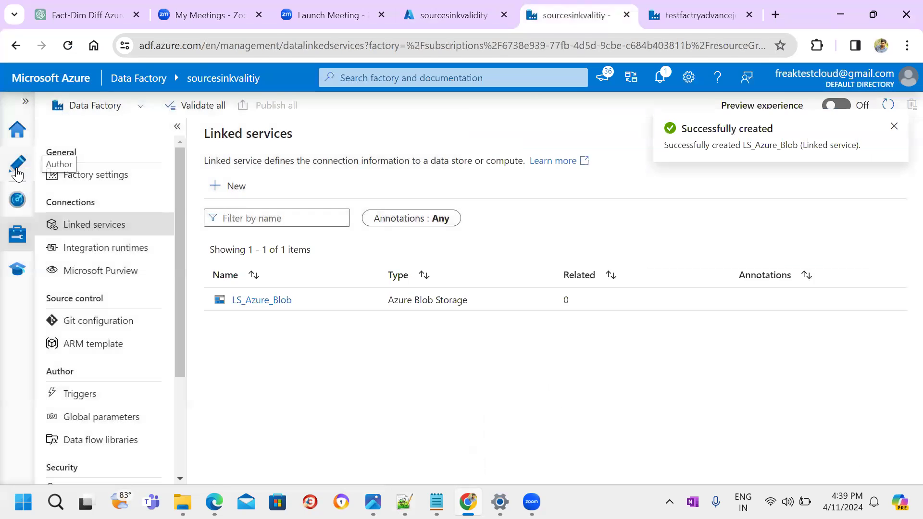
Step: Start a new dataset on Azure Blob Storage with the DelimitedText format
{"action": "left_click", "coordinate": [17, 173]}
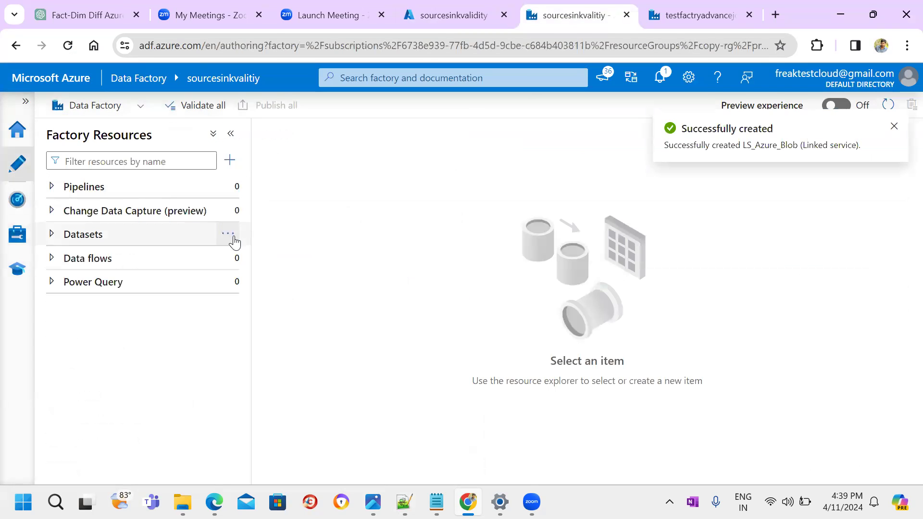
{"action": "left_click", "coordinate": [228, 235]}
{"action": "left_click", "coordinate": [263, 259]}
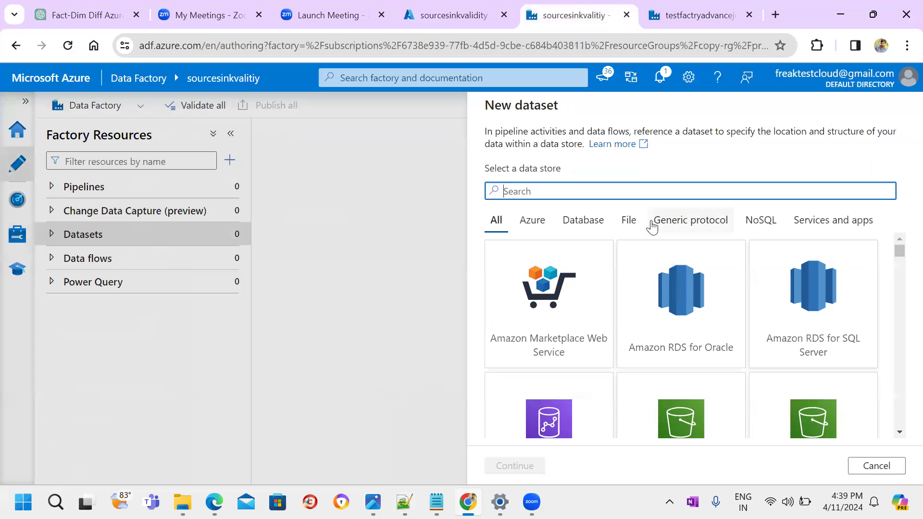
{"action": "type", "text": "blob"}
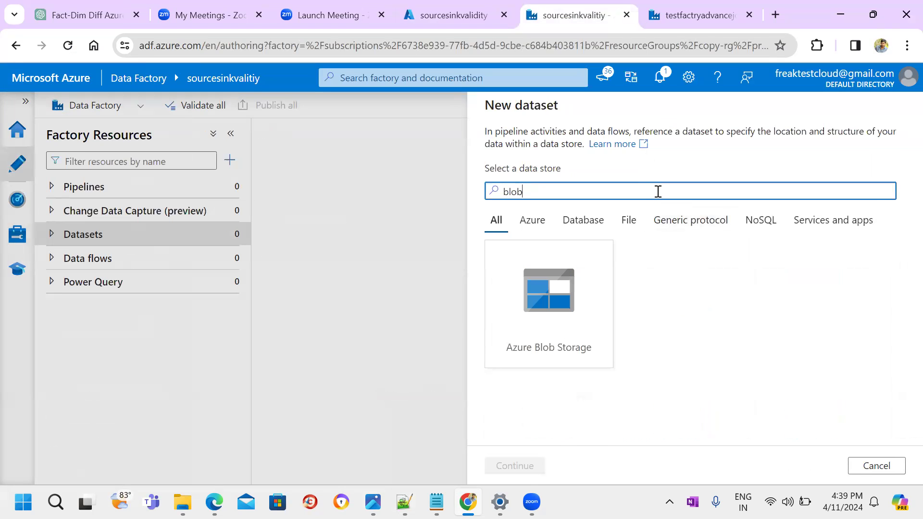
{"action": "left_click", "coordinate": [529, 325]}
{"action": "left_click", "coordinate": [523, 465]}
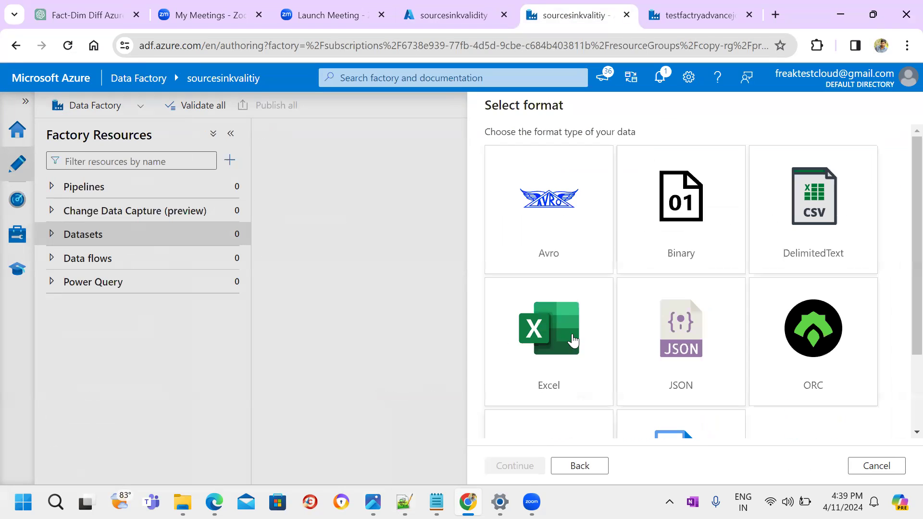
{"action": "left_click", "coordinate": [849, 225]}
{"action": "left_click", "coordinate": [529, 466]}
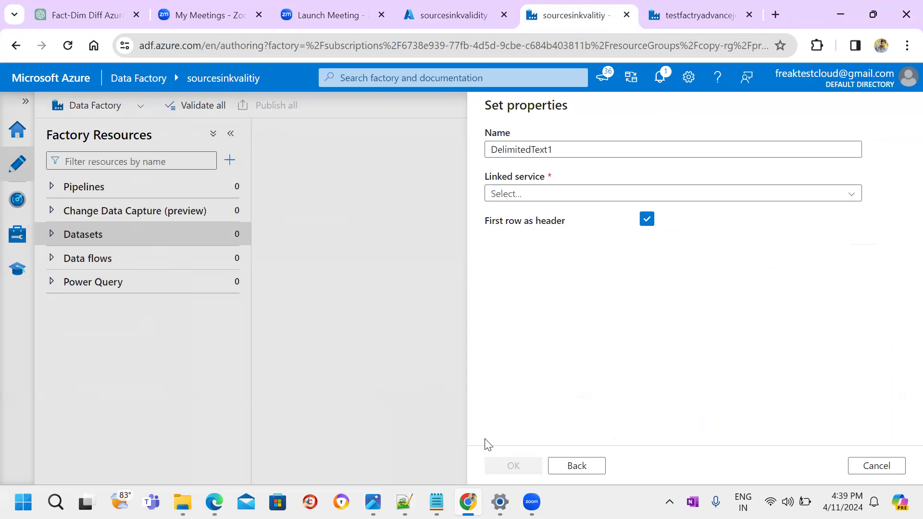
Step: Name the dataset DS_Azure_blob, assign the LS_Azure_Blob linked service and create it without a file path
{"action": "left_click", "coordinate": [567, 151]}
{"action": "key", "text": "ctrl+a"}
{"action": "key", "text": "BackSpace"}
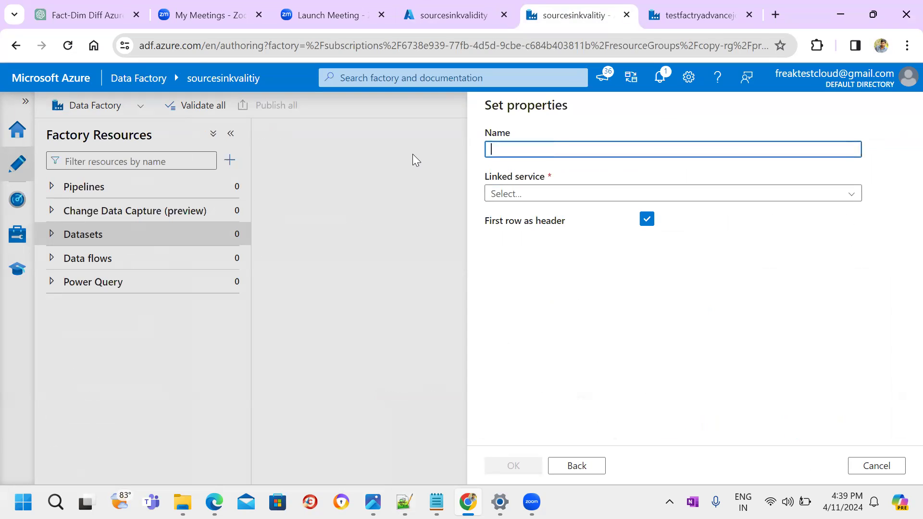
{"action": "type", "text": "DS_"}
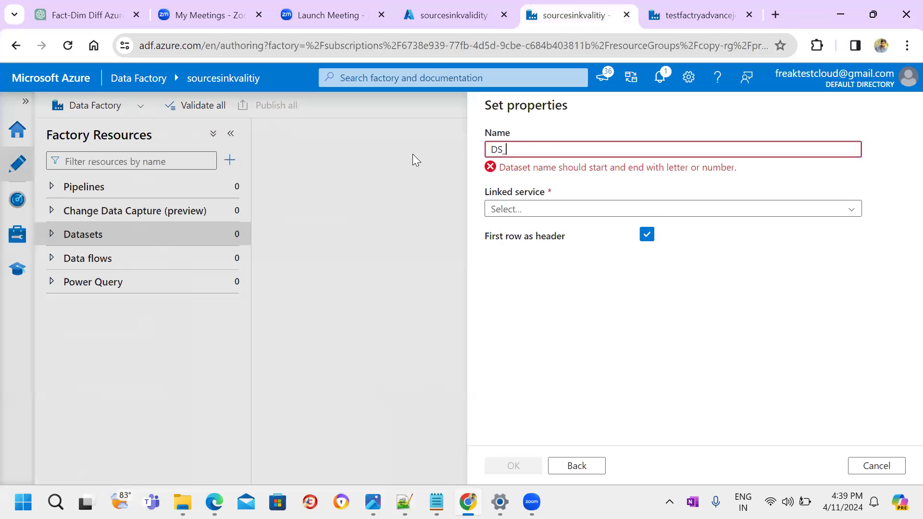
{"action": "type", "text": "Azure_blob"}
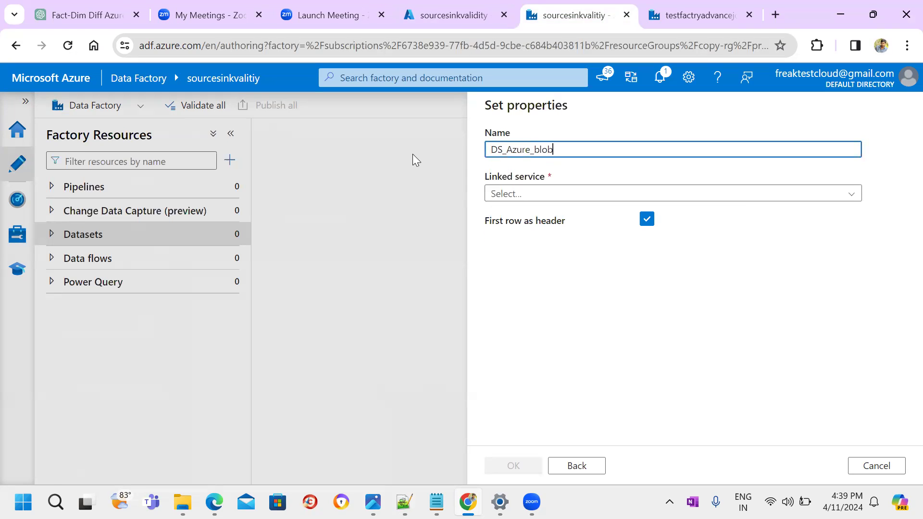
{"action": "left_click", "coordinate": [523, 194]}
{"action": "left_click", "coordinate": [542, 265]}
{"action": "left_click", "coordinate": [522, 465]}
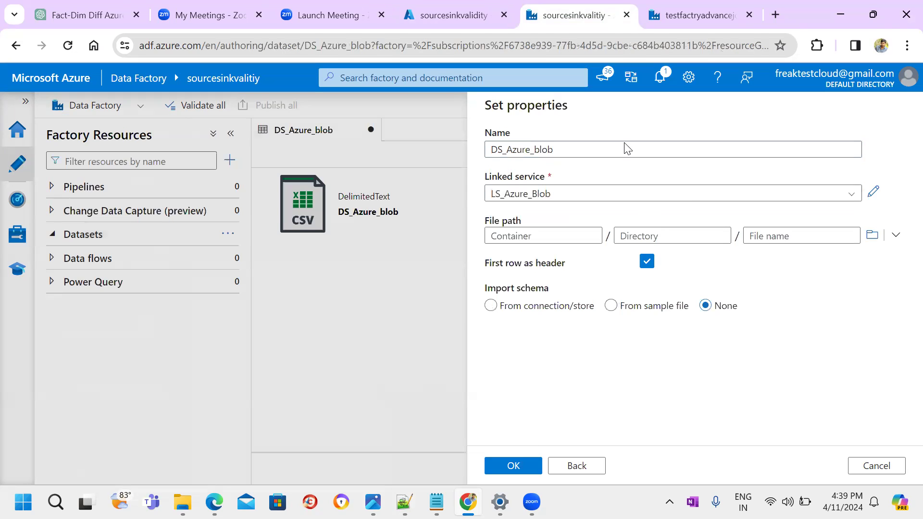
Step: Add two string parameters named continaer and filename to the DS_Azure_blob dataset
{"action": "left_click", "coordinate": [424, 301]}
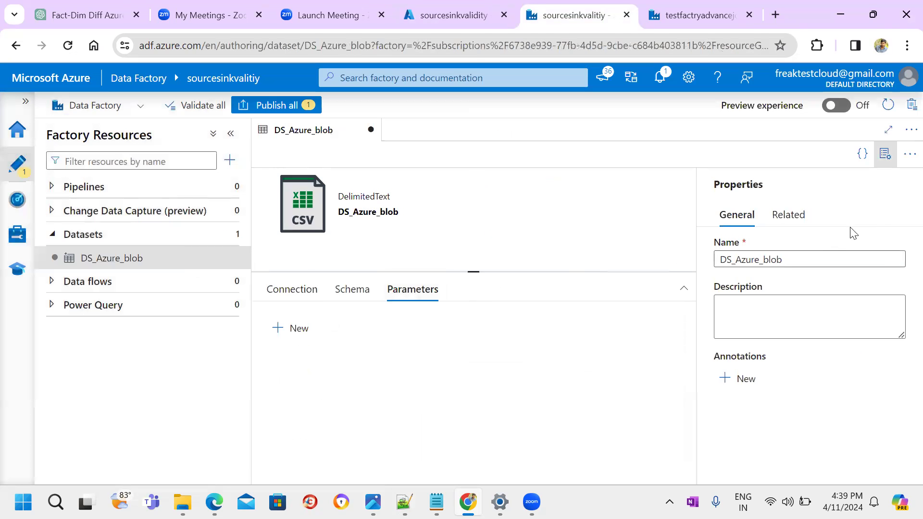
{"action": "left_click", "coordinate": [886, 155]}
{"action": "left_click", "coordinate": [294, 327]}
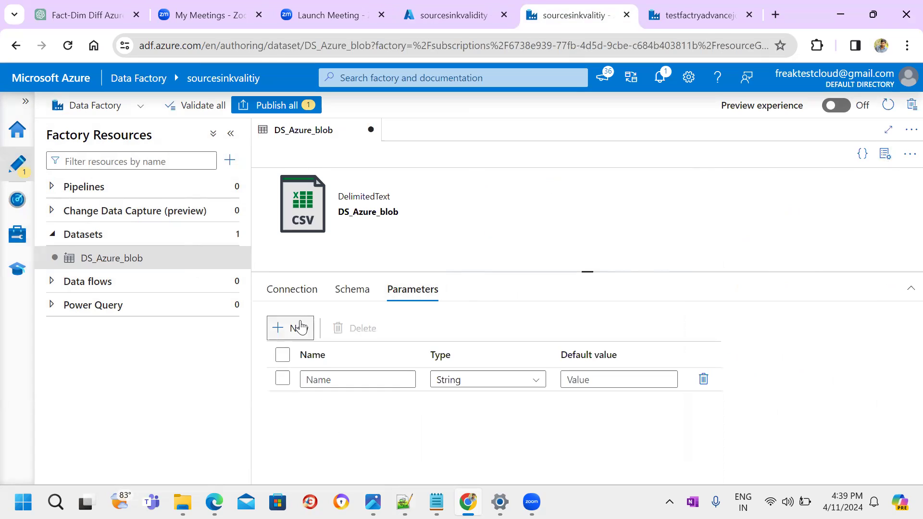
{"action": "left_click", "coordinate": [348, 376]}
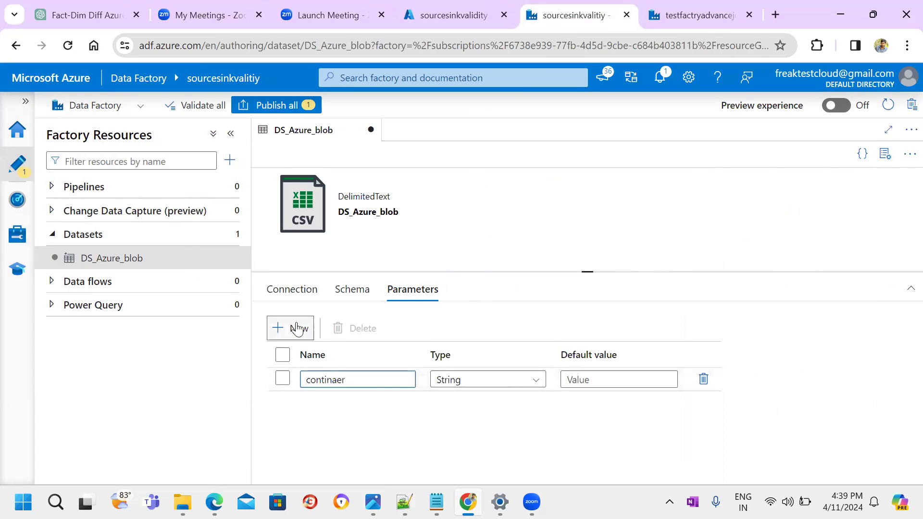
{"action": "left_click", "coordinate": [297, 328]}
{"action": "left_click", "coordinate": [355, 402]}
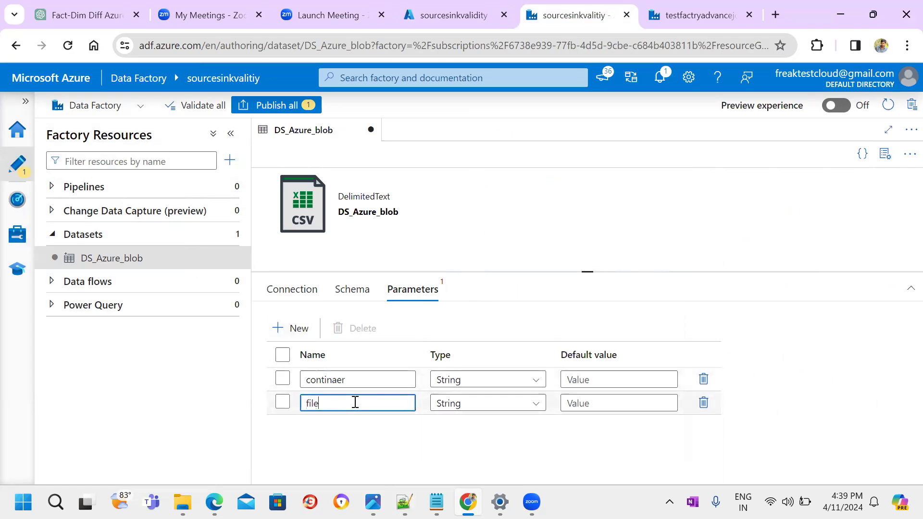
{"action": "left_click", "coordinate": [292, 289]}
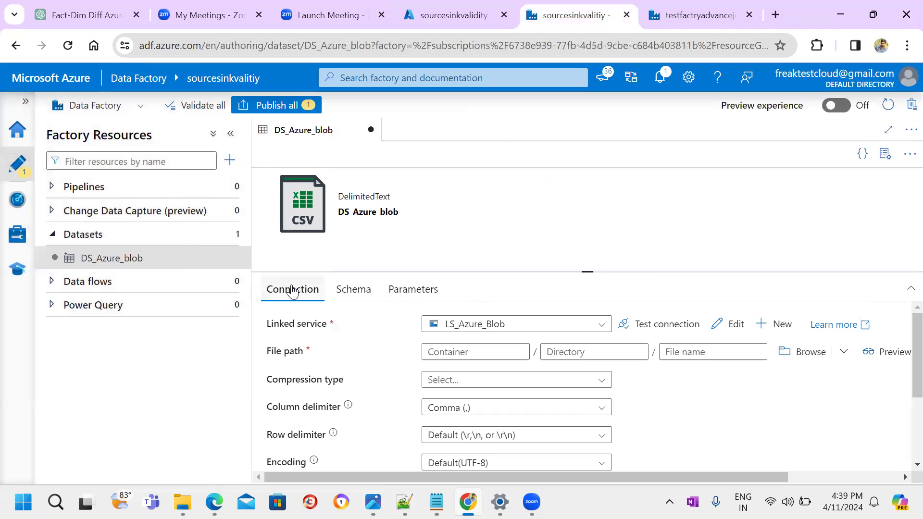
{"action": "left_click", "coordinate": [445, 353]}
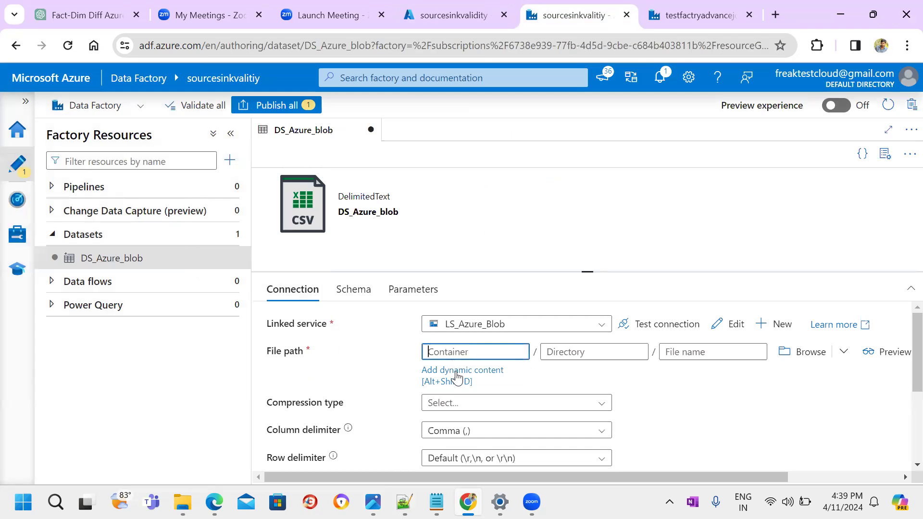
{"action": "left_click", "coordinate": [457, 379]}
{"action": "left_click", "coordinate": [552, 389]}
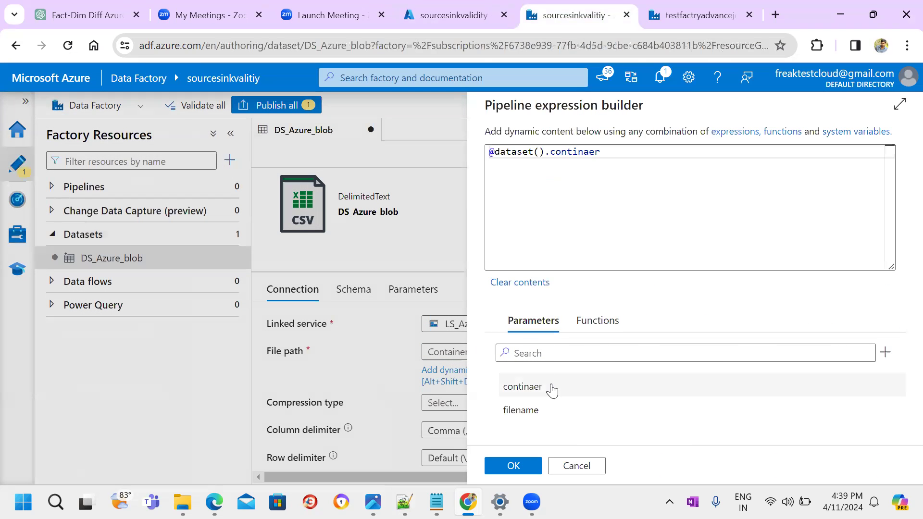
{"action": "left_click", "coordinate": [514, 466]}
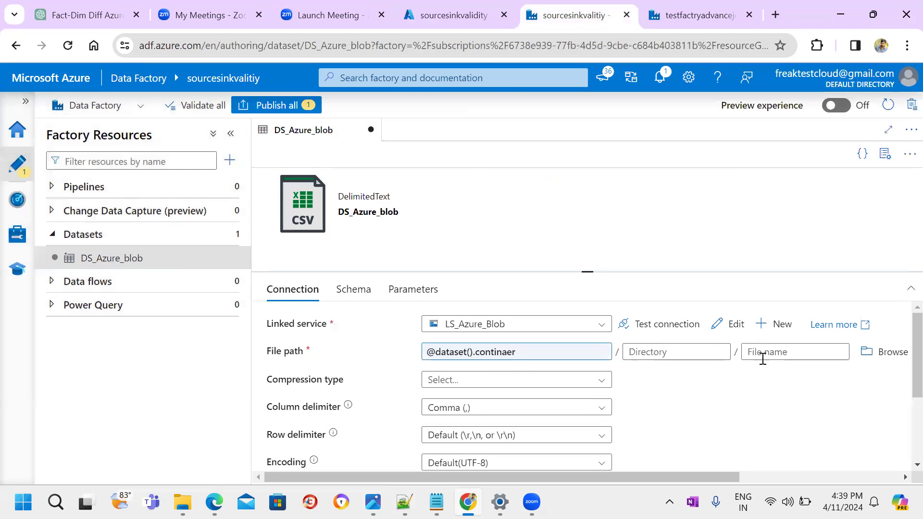
{"action": "left_click", "coordinate": [762, 359]}
{"action": "left_click", "coordinate": [776, 378]}
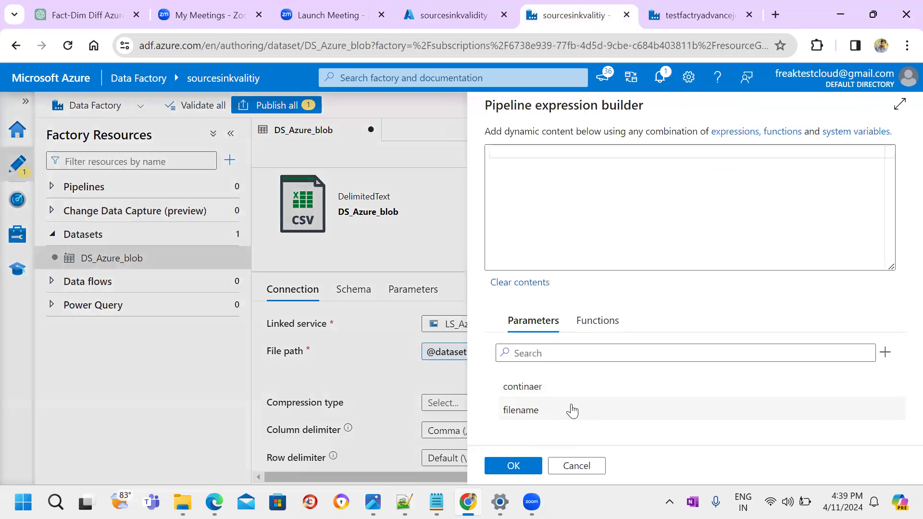
{"action": "left_click", "coordinate": [572, 410]}
{"action": "left_click", "coordinate": [513, 466]}
Step: Create a new pipeline and hide its properties pane
{"action": "left_click", "coordinate": [130, 187]}
{"action": "left_click", "coordinate": [228, 187]}
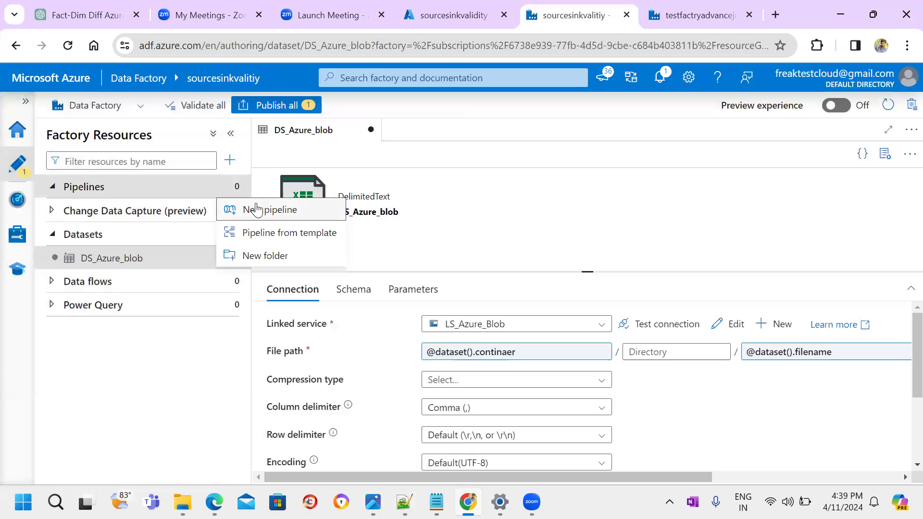
{"action": "left_click", "coordinate": [253, 209]}
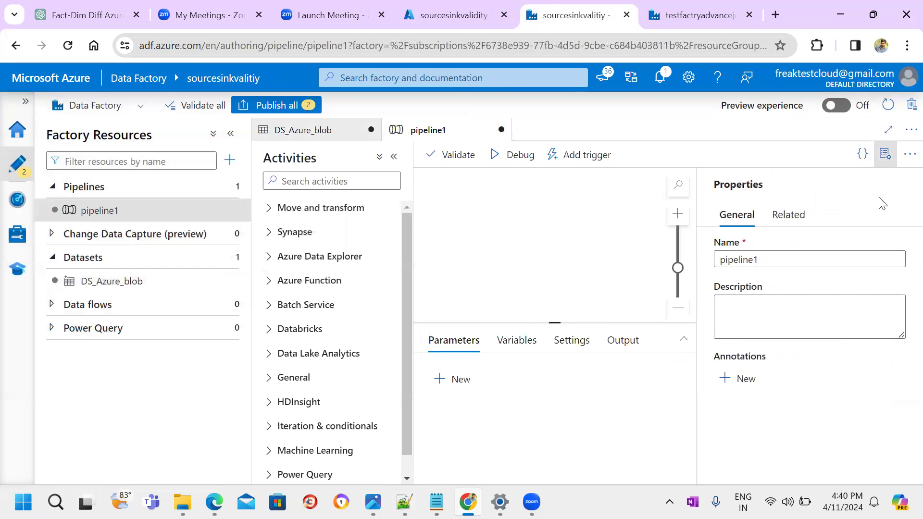
{"action": "left_click", "coordinate": [887, 166]}
Step: Find the Copy data activity and add it to the pipeline1 canvas
{"action": "left_click", "coordinate": [326, 179]}
{"action": "type", "text": "copy"}
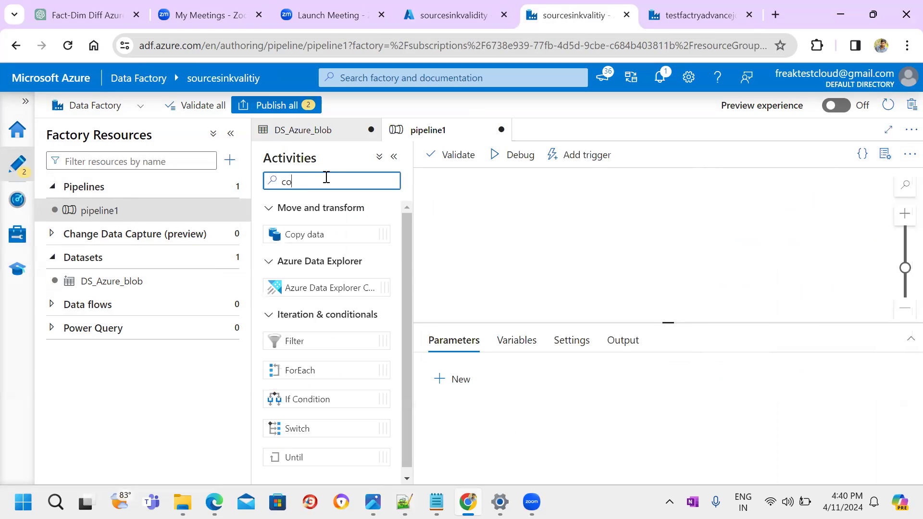
{"action": "left_click_drag", "start_coordinate": [309, 234], "coordinate": [500, 220]}
Step: Assign DS_Azure_blob as both the source dataset and the sink dataset of the Copy data1 activity
{"action": "left_click", "coordinate": [483, 340]}
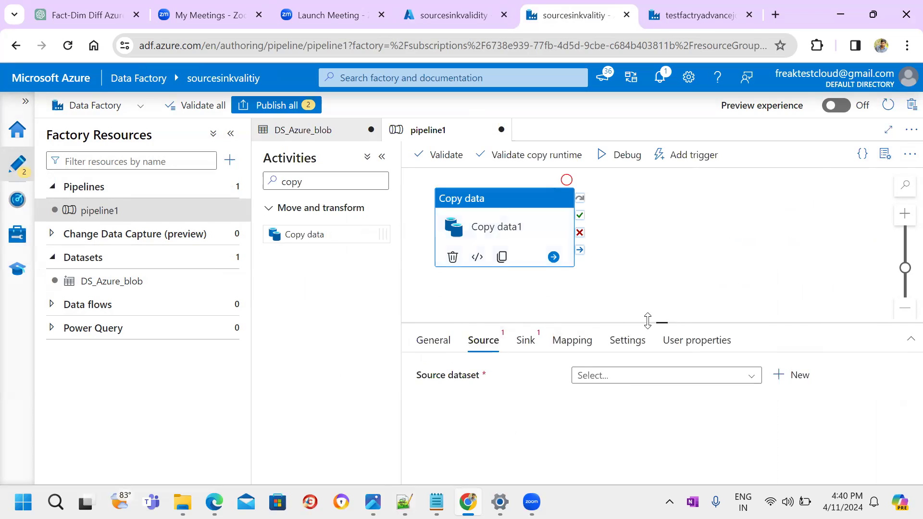
{"action": "left_click_drag", "start_coordinate": [648, 322], "coordinate": [635, 271]}
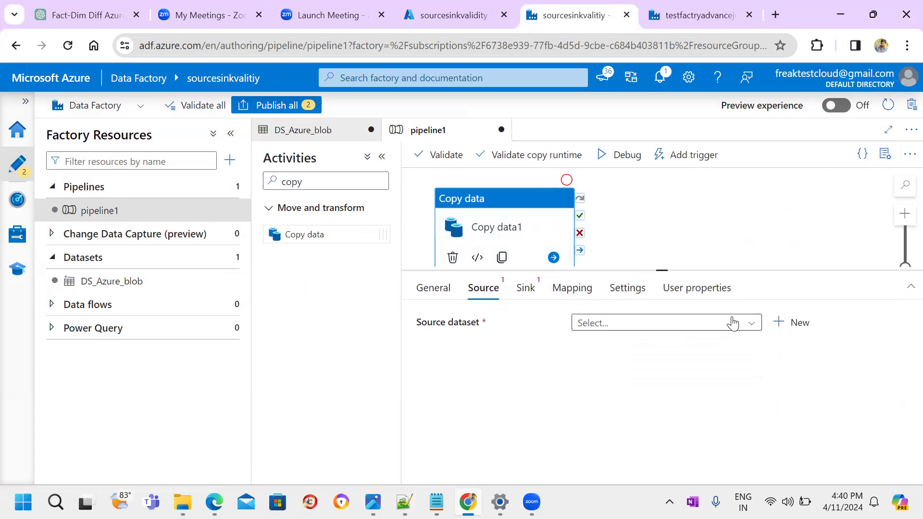
{"action": "left_click", "coordinate": [731, 322]}
{"action": "left_click", "coordinate": [677, 342]}
{"action": "left_click", "coordinate": [525, 287]}
{"action": "left_click", "coordinate": [640, 322]}
{"action": "left_click", "coordinate": [632, 350]}
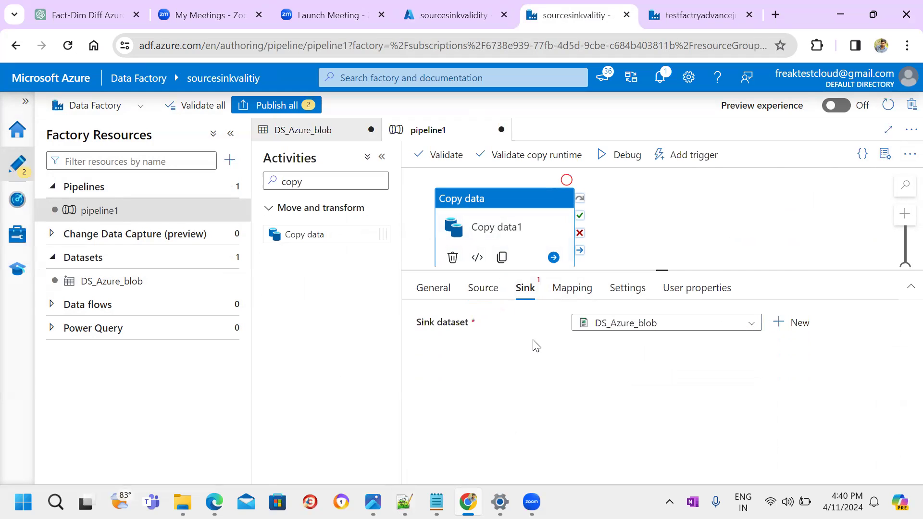
Step: Copy the source container's name from the storage account and set it as the Copy data1 source's continaer value
{"action": "left_click", "coordinate": [485, 289]}
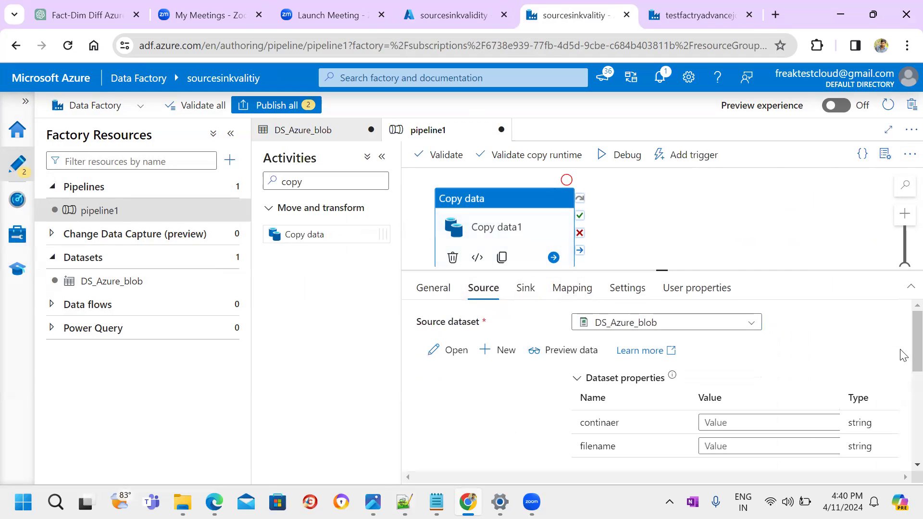
{"action": "scroll", "coordinate": [900, 348], "scroll_direction": "down", "scroll_amount": 2}
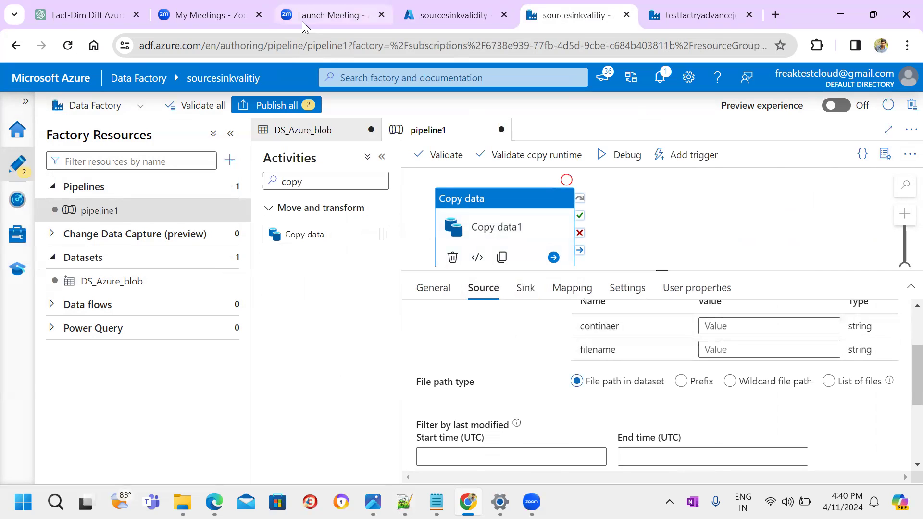
{"action": "left_click", "coordinate": [454, 15]}
{"action": "left_click_drag", "start_coordinate": [262, 314], "coordinate": [233, 316]}
{"action": "key", "text": "ctrl+c"}
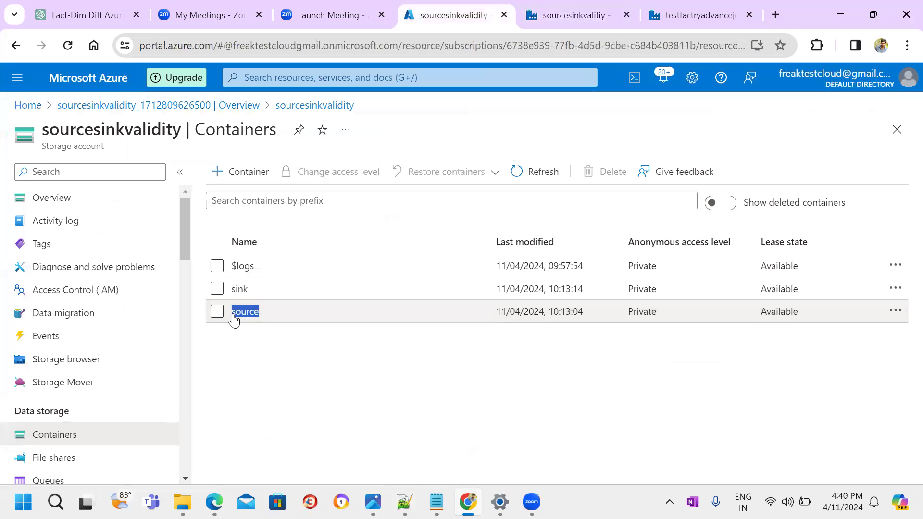
{"action": "left_click", "coordinate": [534, 15]}
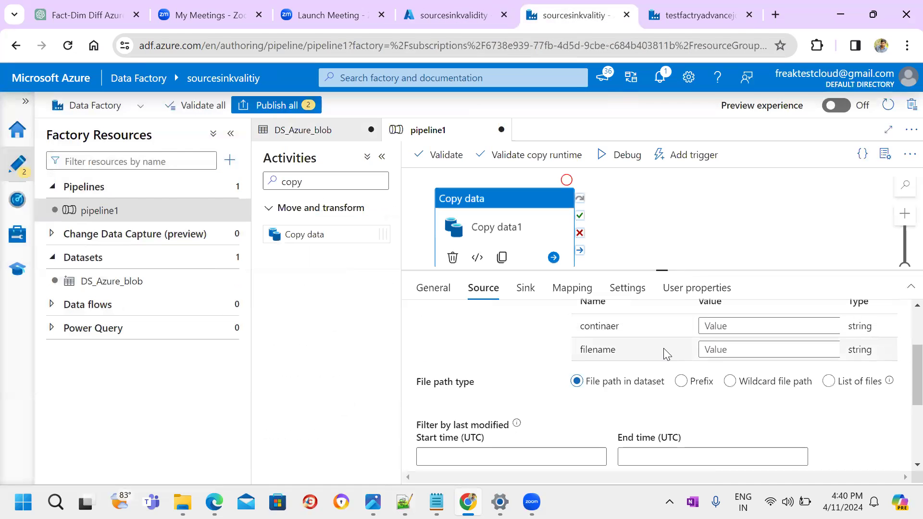
{"action": "left_click", "coordinate": [717, 326]}
{"action": "key", "text": "ctrl+v"}
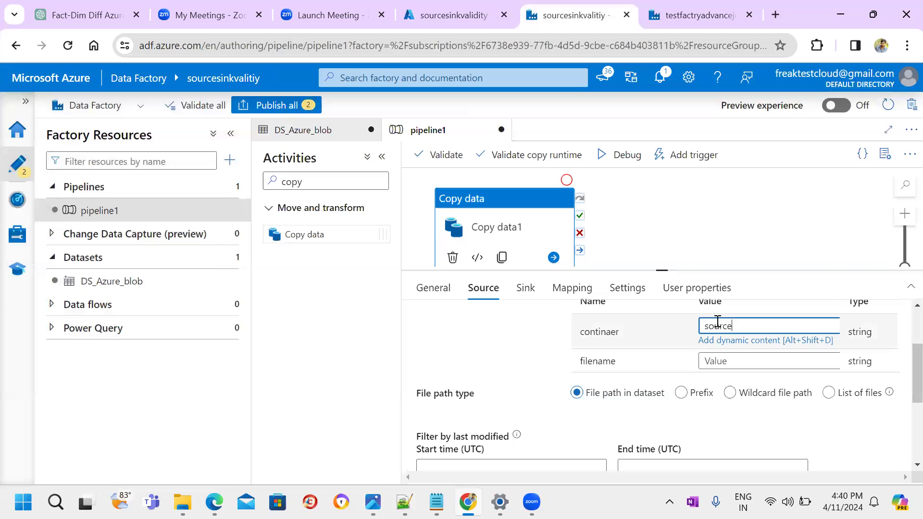
Step: Copy the sink container's name from the storage account and set it as the Copy data1 sink's continaer value
{"action": "left_click", "coordinate": [453, 16]}
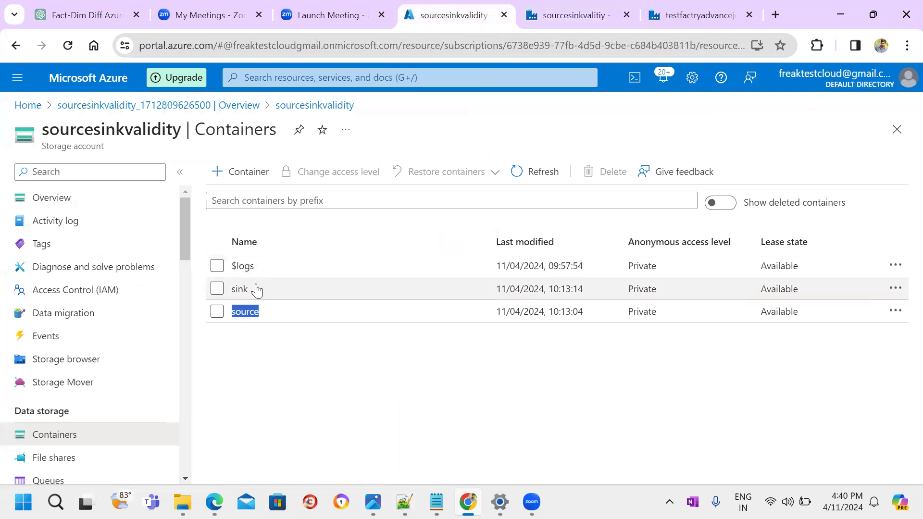
{"action": "double_click", "coordinate": [234, 290]}
{"action": "key", "text": "ctrl+c"}
{"action": "left_click", "coordinate": [572, 15]}
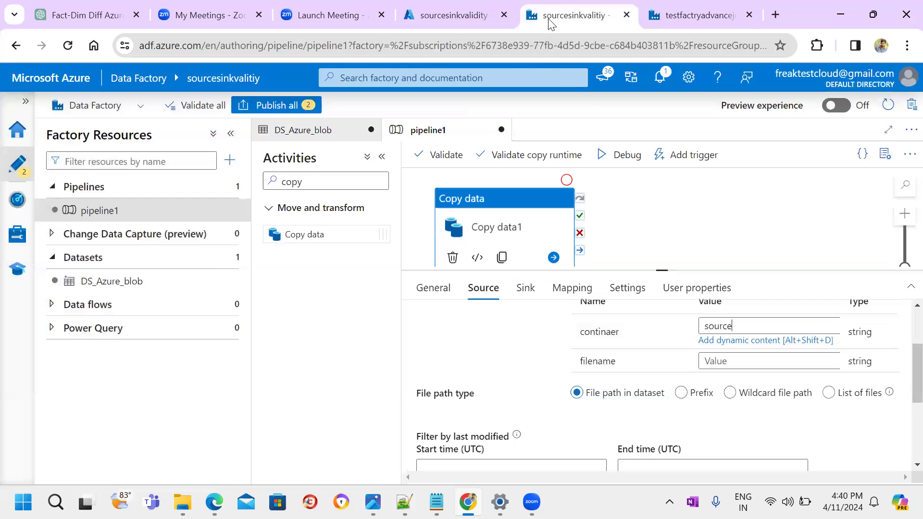
{"action": "left_click", "coordinate": [525, 287]}
{"action": "left_click", "coordinate": [750, 420]}
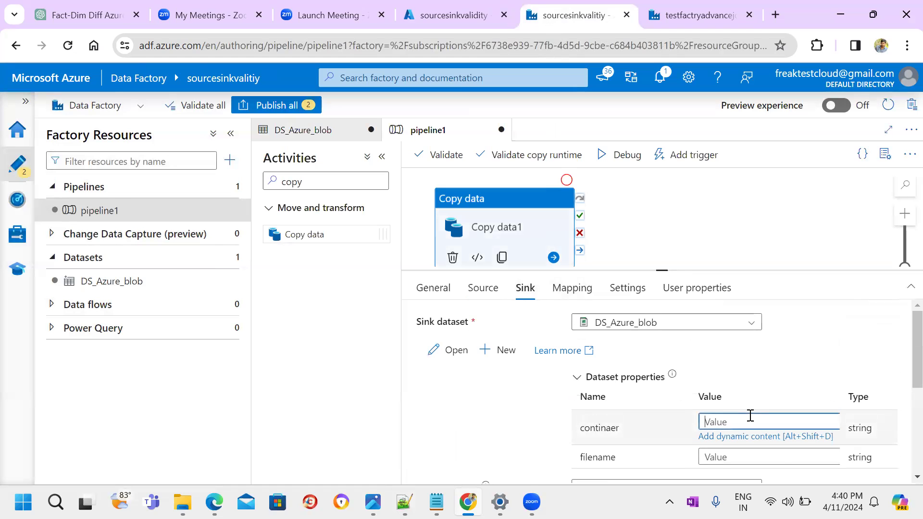
{"action": "key", "text": "ctrl+v"}
Step: Copy the file name customersConSplitjoin.csv from the source container and set it as the Copy data1 source's filename value
{"action": "left_click", "coordinate": [482, 288]}
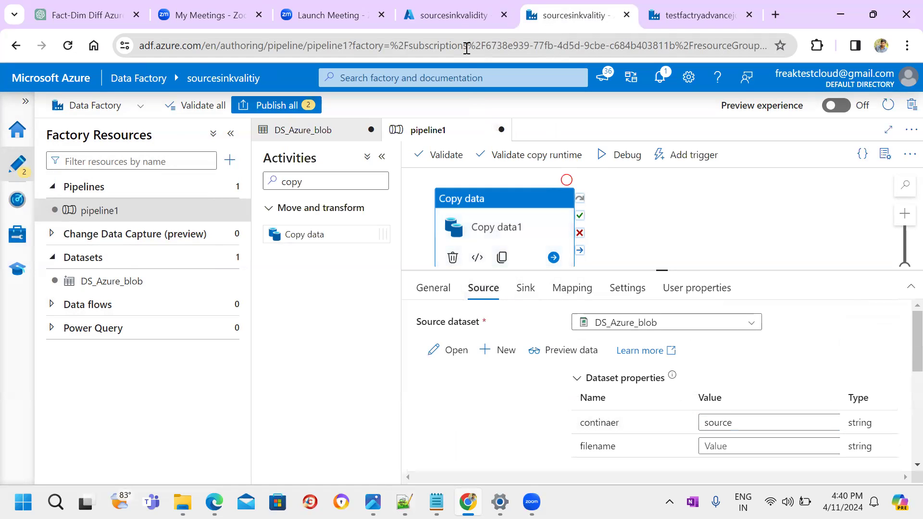
{"action": "left_click", "coordinate": [454, 15]}
{"action": "left_click", "coordinate": [245, 312]}
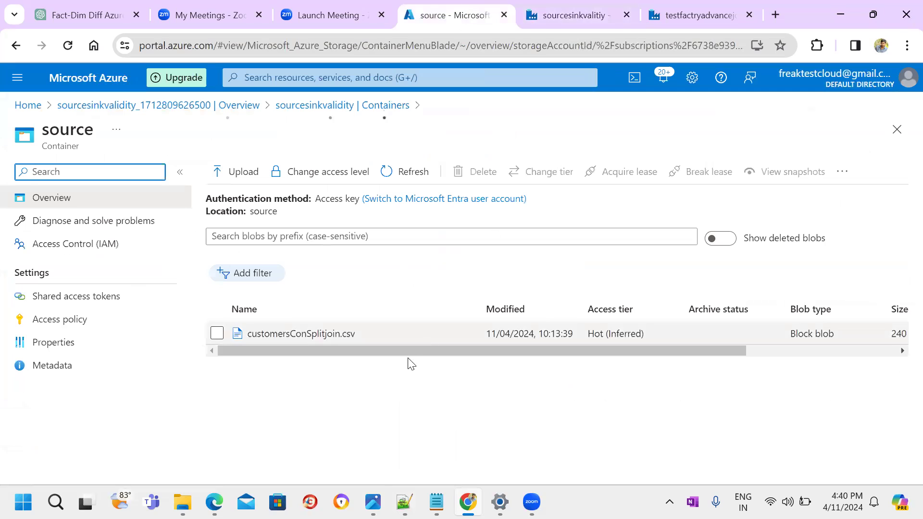
{"action": "left_click_drag", "start_coordinate": [355, 338], "coordinate": [246, 336]}
{"action": "key", "text": "ctrl+c"}
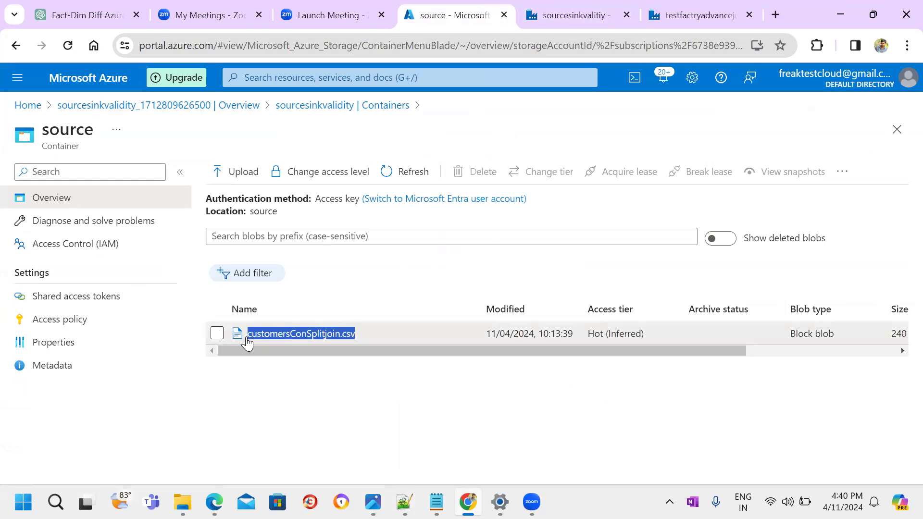
{"action": "left_click", "coordinate": [571, 19]}
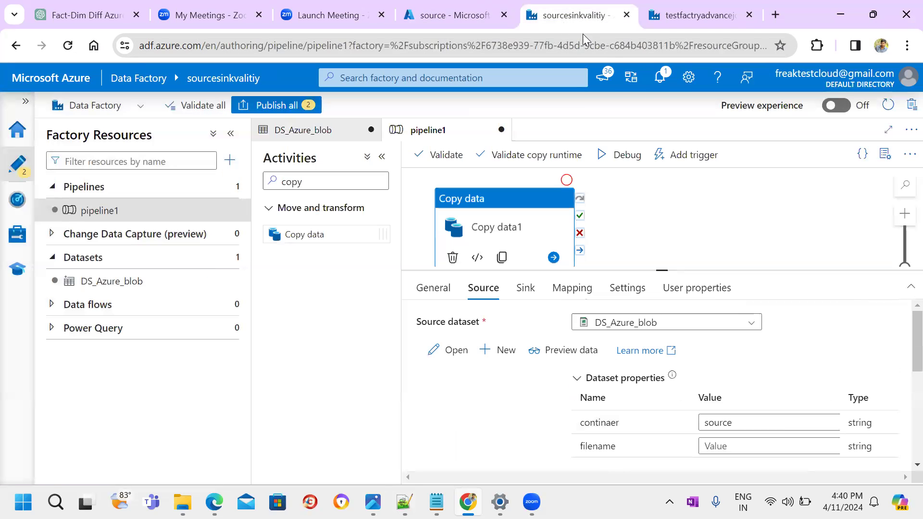
{"action": "left_click", "coordinate": [707, 447]}
{"action": "key", "text": "ctrl+v"}
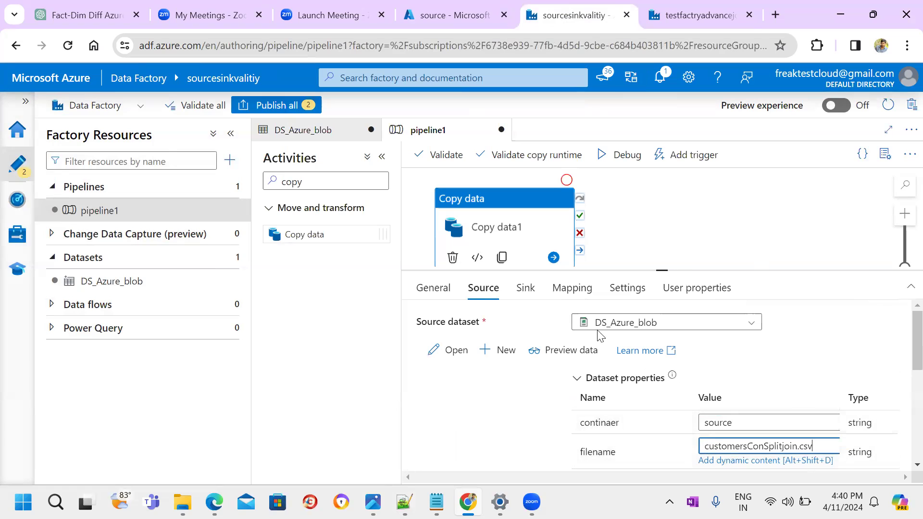
Step: Set the Copy data1 sink's filename value to customersConSplitjoin.csv
{"action": "left_click", "coordinate": [523, 287]}
{"action": "left_click", "coordinate": [730, 443]}
{"action": "key", "text": "ctrl+v"}
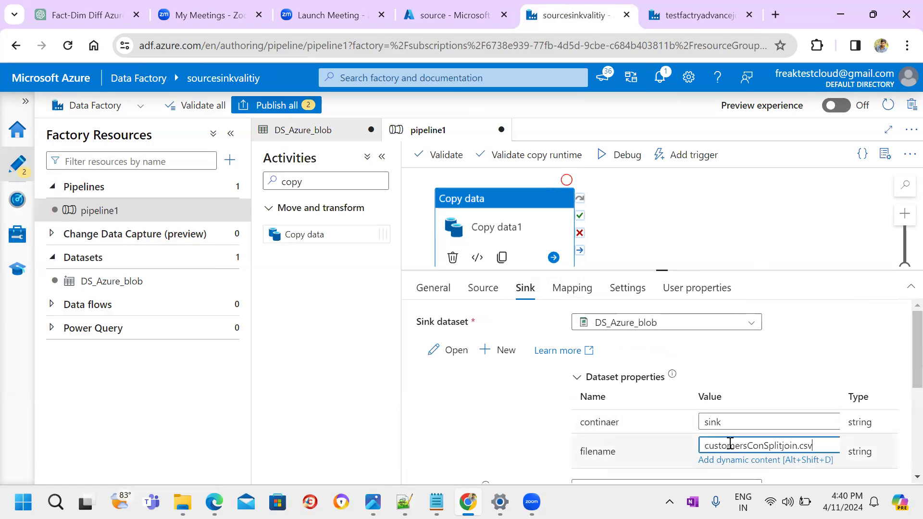
Step: Add an If Condition activity that follows Copy data1 on success
{"action": "left_click_drag", "start_coordinate": [661, 271], "coordinate": [647, 308]}
{"action": "left_click", "coordinate": [553, 257]}
{"action": "left_click", "coordinate": [623, 249]}
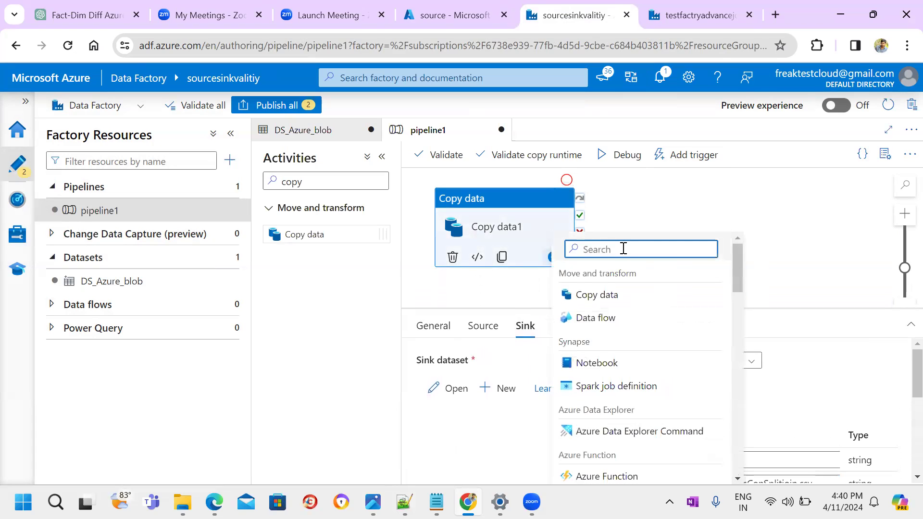
{"action": "type", "text": "if"}
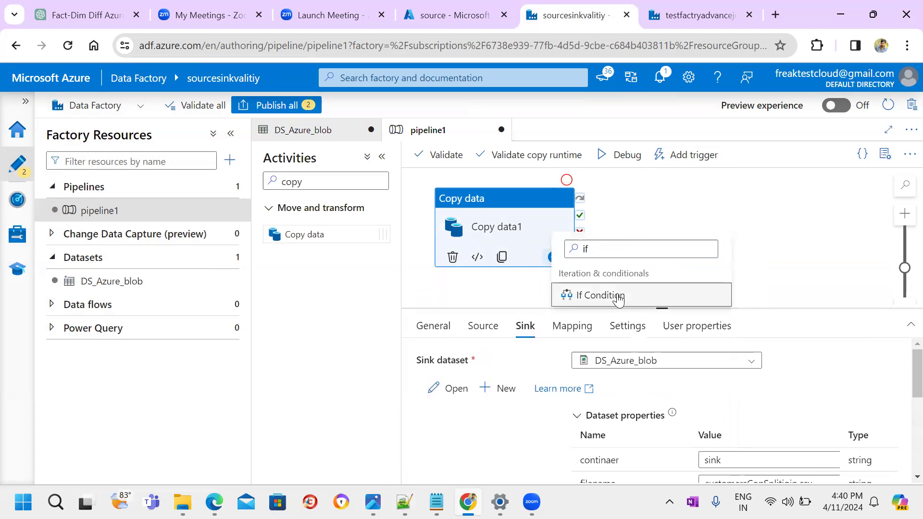
{"action": "left_click", "coordinate": [618, 299]}
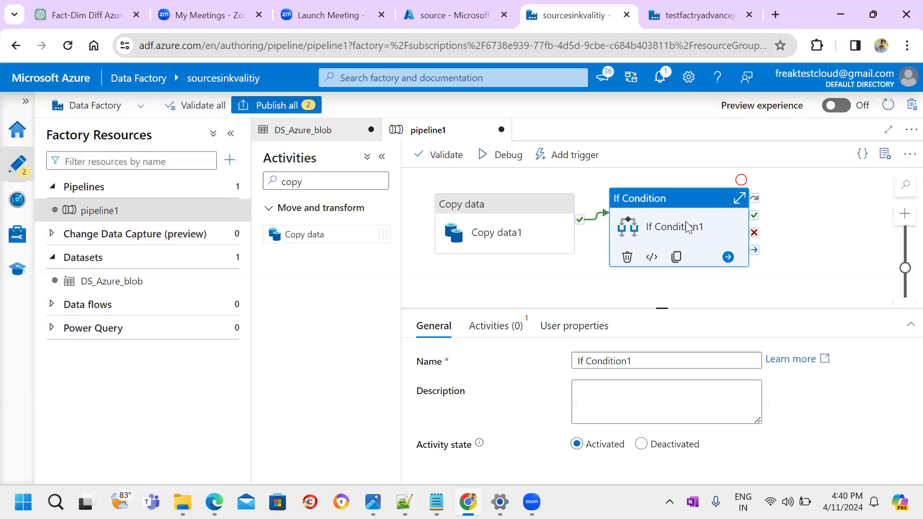
Step: Open the expression builder for the If Condition's expression and insert the Copy data1 activity output
{"action": "left_click_drag", "start_coordinate": [662, 308], "coordinate": [661, 282]}
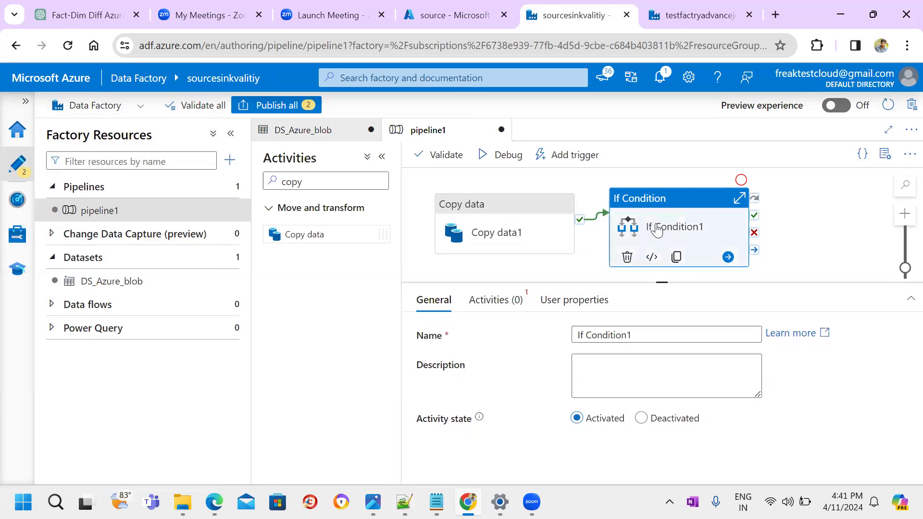
{"action": "left_click", "coordinate": [506, 297]}
{"action": "left_click", "coordinate": [619, 343]}
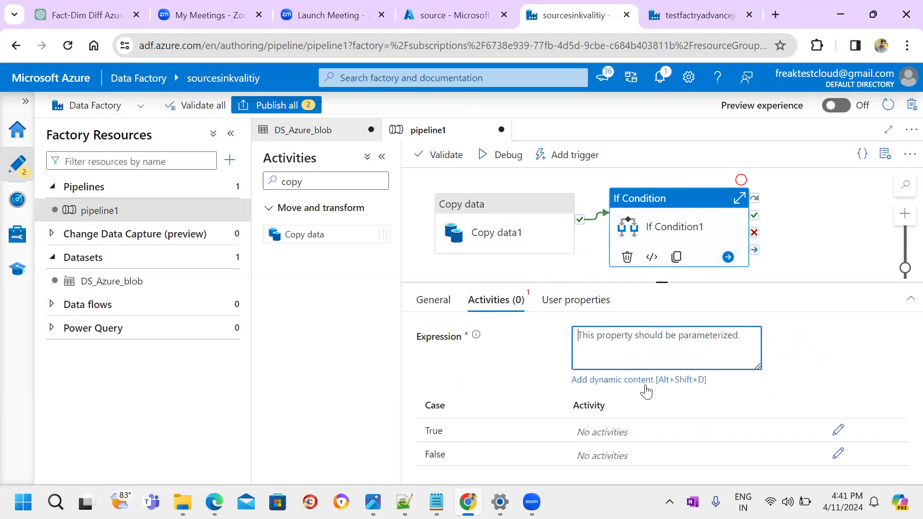
{"action": "left_click", "coordinate": [648, 379]}
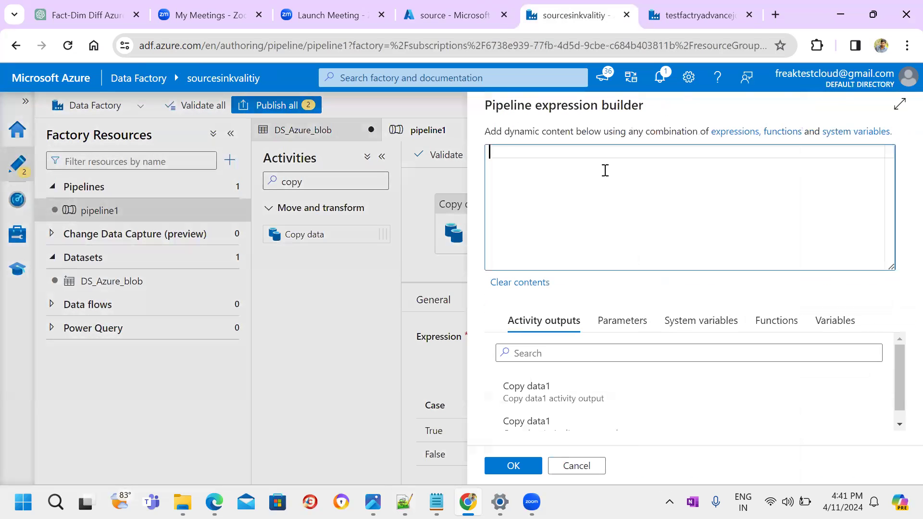
{"action": "left_click", "coordinate": [528, 386]}
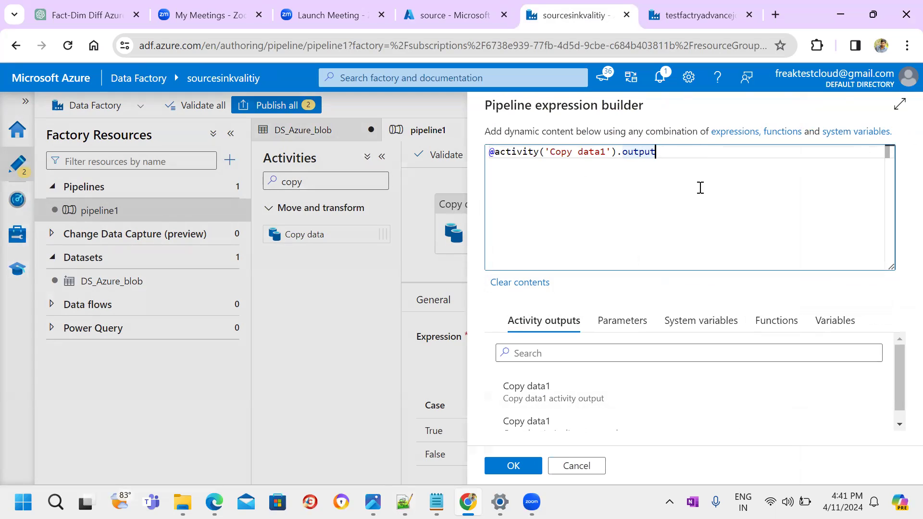
Step: Wrap the expression in an equals function and make activity('Copy data1').output.dataRead its first argument, followed by a comma
{"action": "left_click", "coordinate": [496, 153]}
{"action": "type", "text": "("}
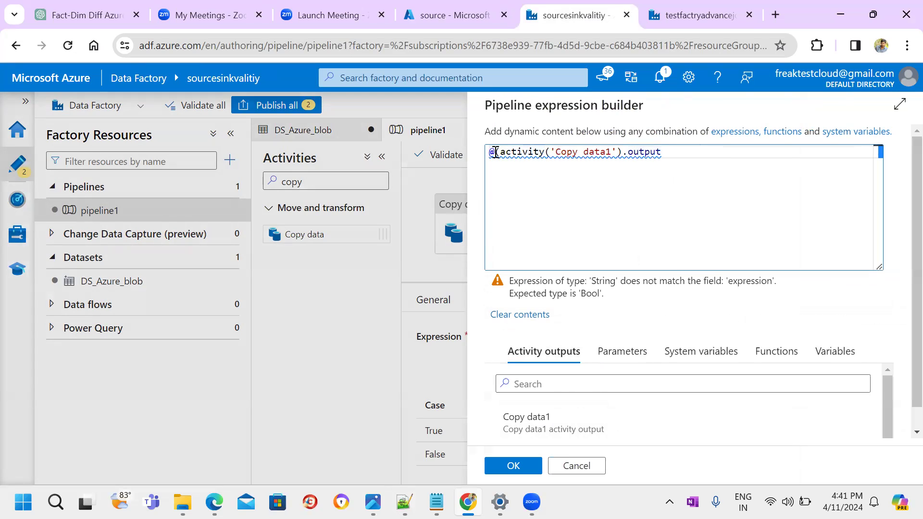
{"action": "type", "text": "eqi"}
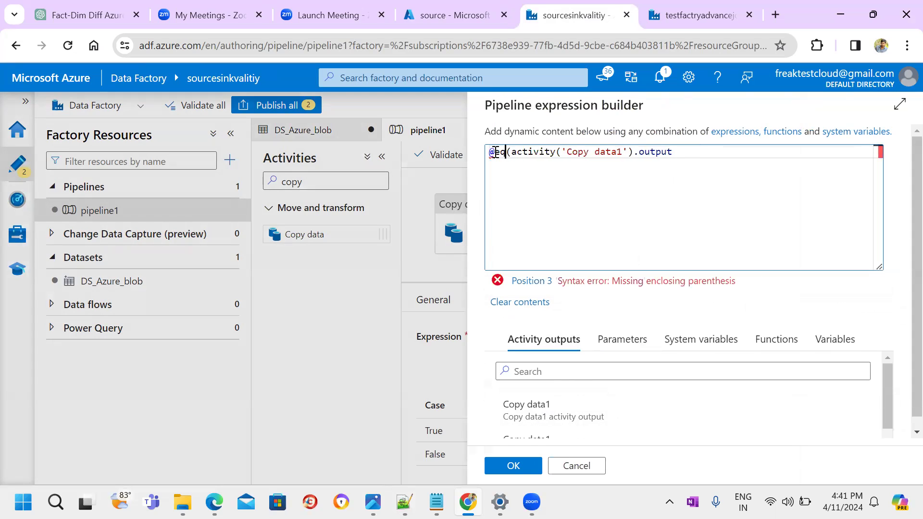
{"action": "key", "text": "BackSpace"}
{"action": "type", "text": "uals"}
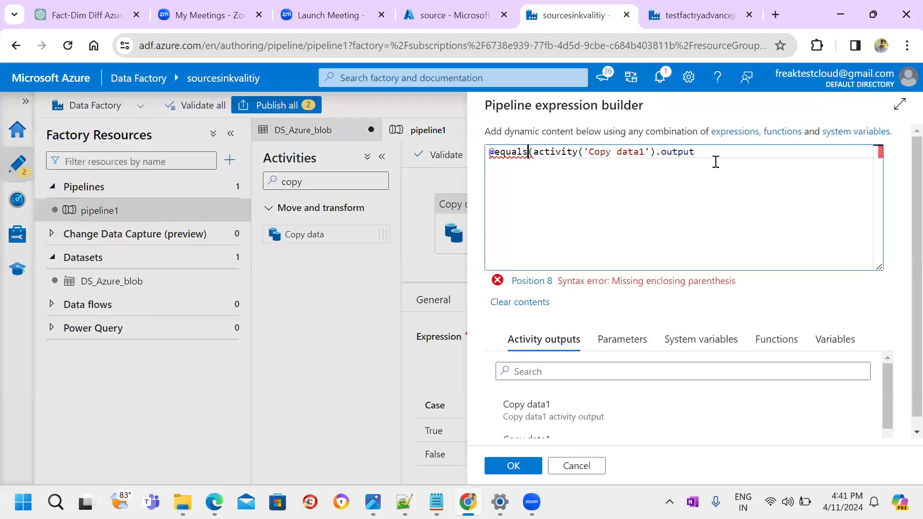
{"action": "left_click", "coordinate": [715, 158]}
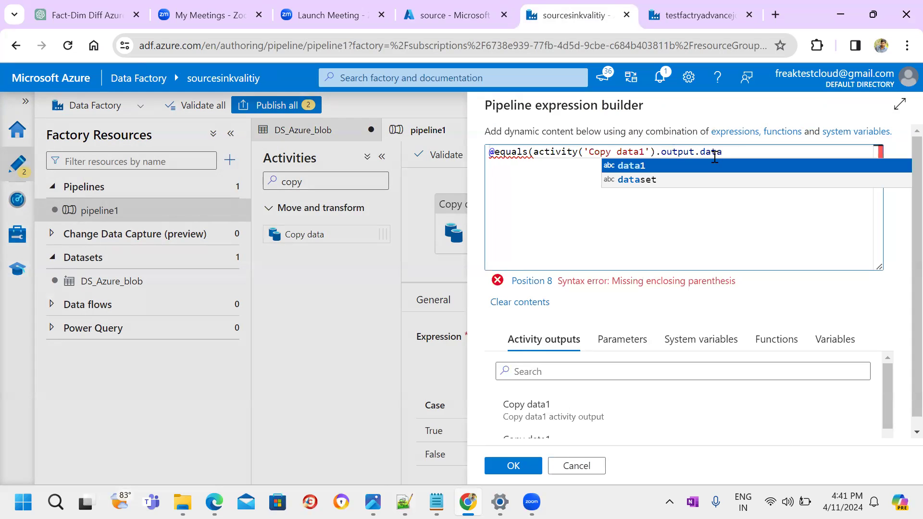
{"action": "type", "text": "Read"}
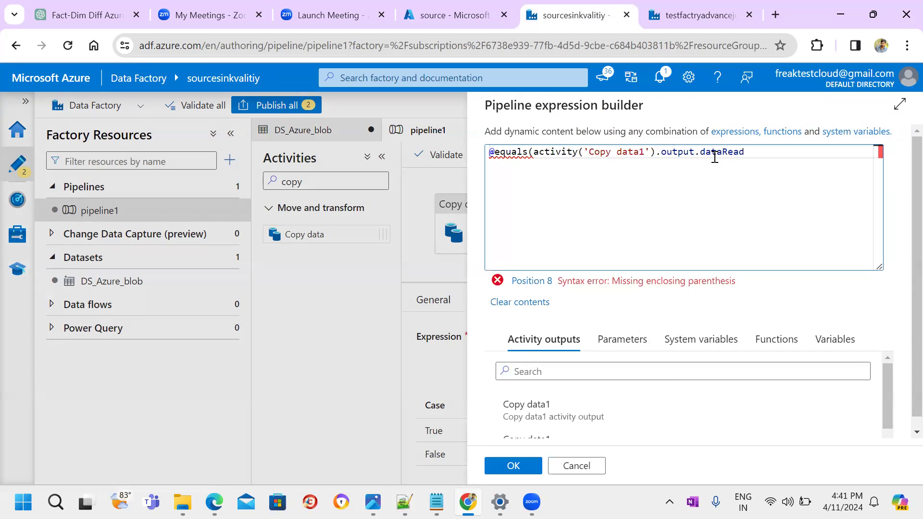
{"action": "type", "text": ","}
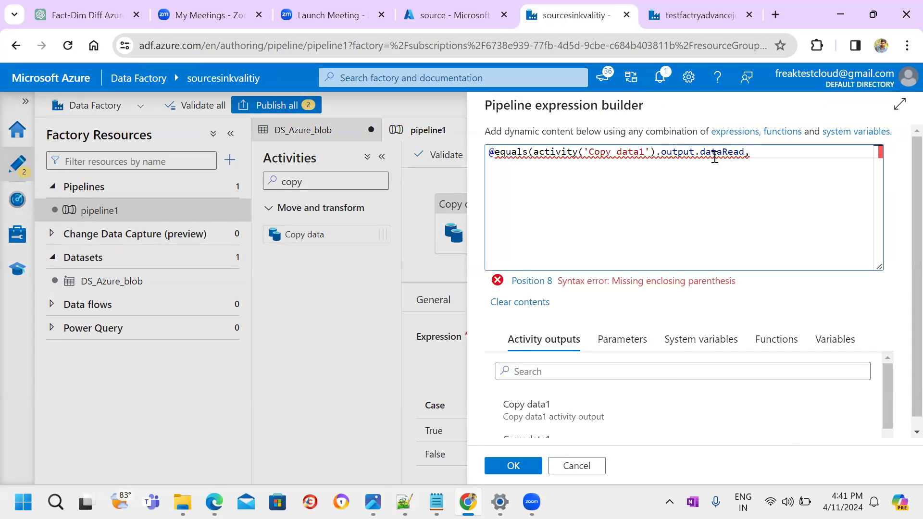
Step: Add activity('Copy data1').output.dataWritten as the second argument of the equals function and close the parenthesis
{"action": "left_click", "coordinate": [603, 404]}
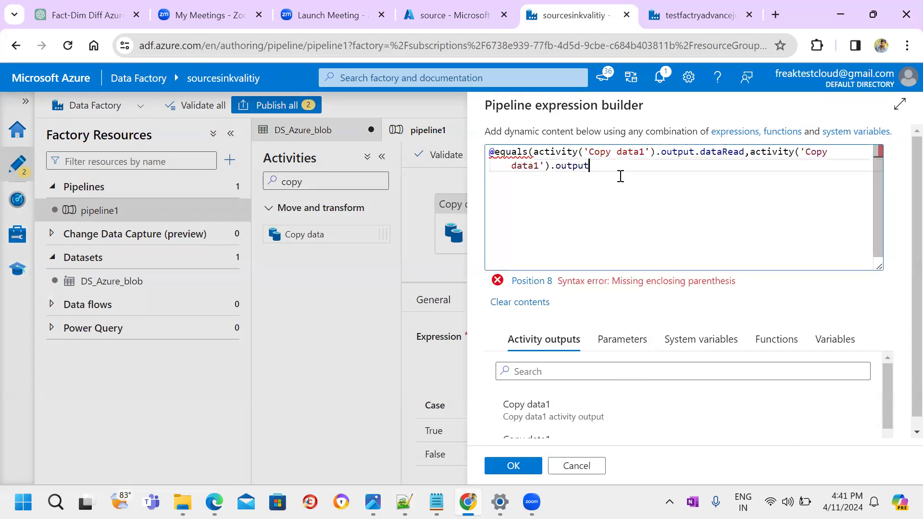
{"action": "type", "text": ".Data"}
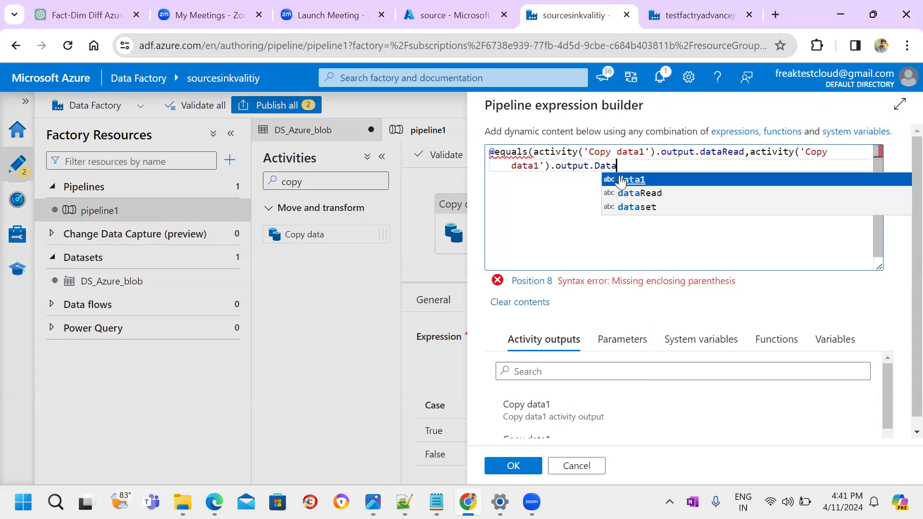
{"action": "type", "text": "Written"}
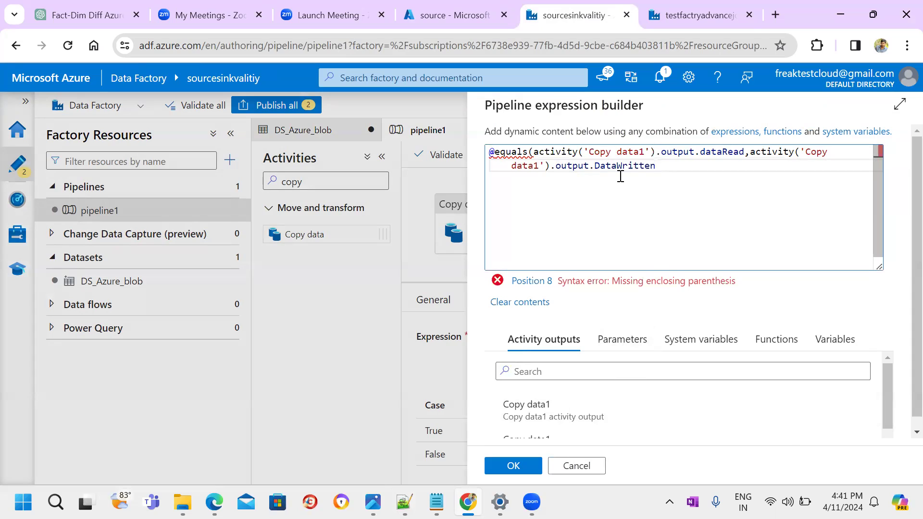
{"action": "left_click", "coordinate": [601, 166]}
{"action": "key", "text": "BackSpace"}
{"action": "type", "text": "d"}
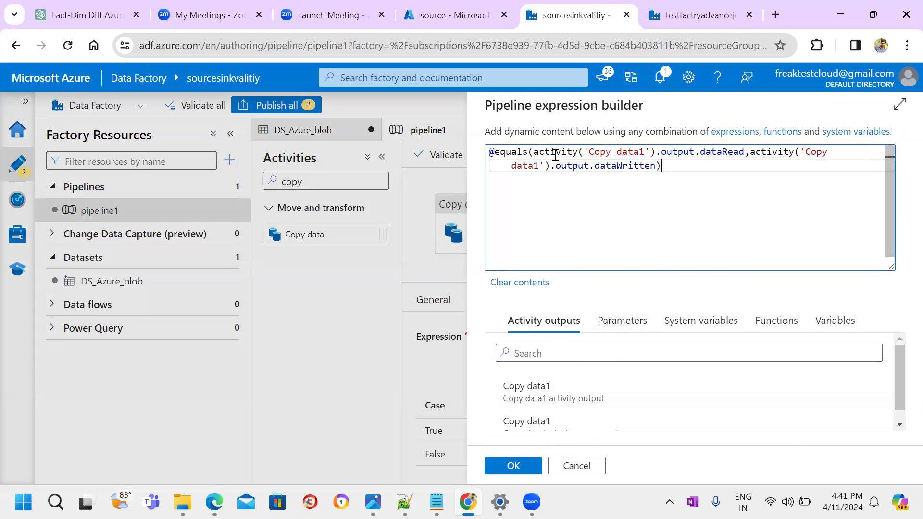
Step: Check the dataRead and dataWritten arguments of the equals expression and apply it to the If Condition
{"action": "left_click_drag", "start_coordinate": [748, 152], "coordinate": [475, 143]}
{"action": "left_click", "coordinate": [754, 169]}
{"action": "left_click_drag", "start_coordinate": [751, 151], "coordinate": [764, 171]}
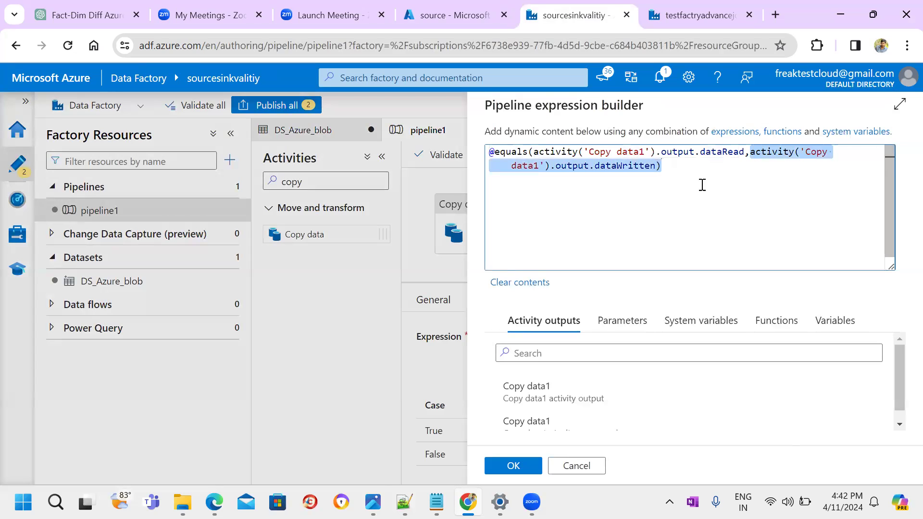
{"action": "left_click", "coordinate": [523, 464]}
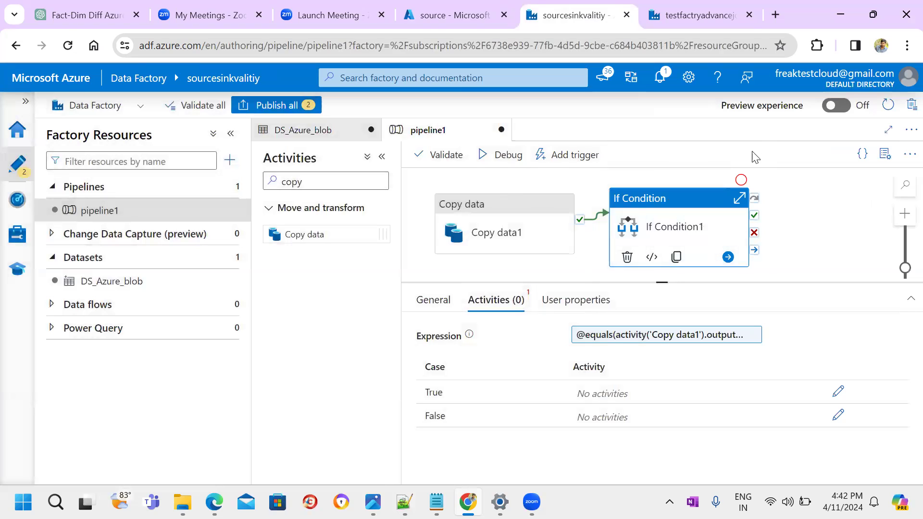
Step: Add a Set variable activity to the True case of If Condition1
{"action": "left_click", "coordinate": [837, 391]}
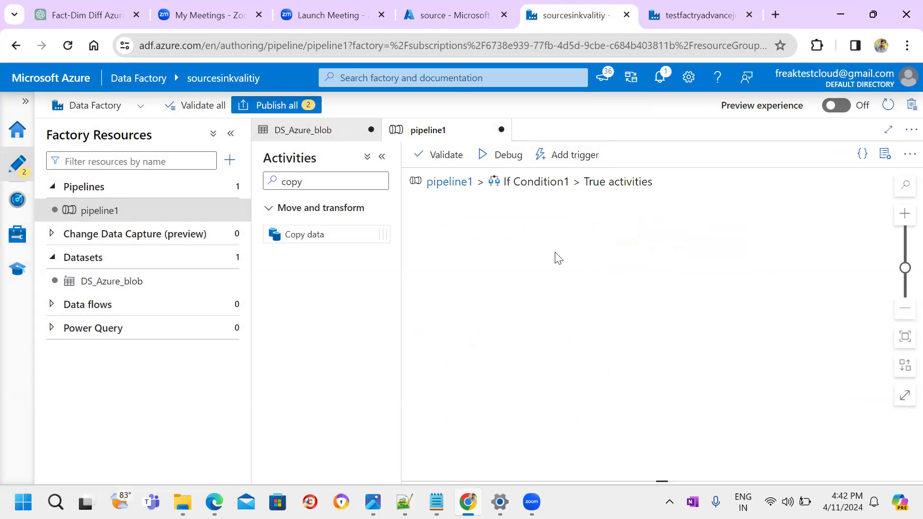
{"action": "double_click", "coordinate": [324, 181]}
{"action": "type", "text": "se"}
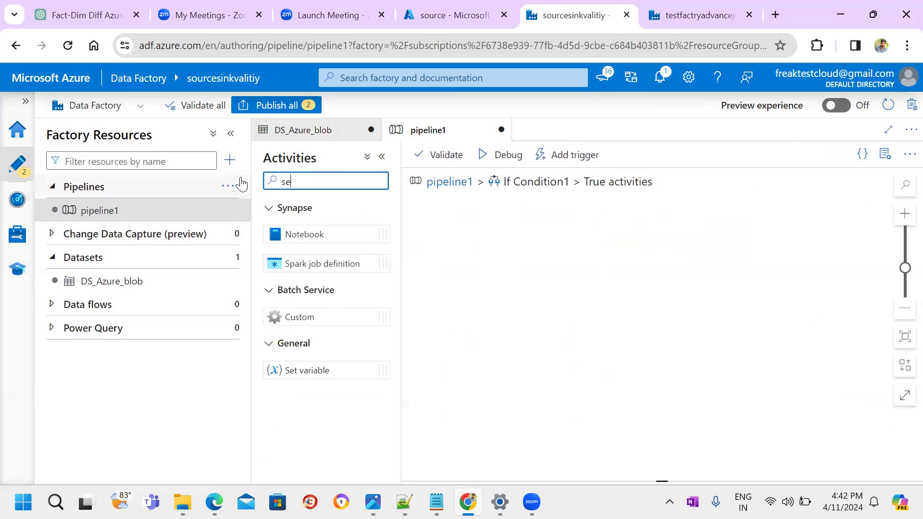
{"action": "left_click_drag", "start_coordinate": [318, 364], "coordinate": [558, 230]}
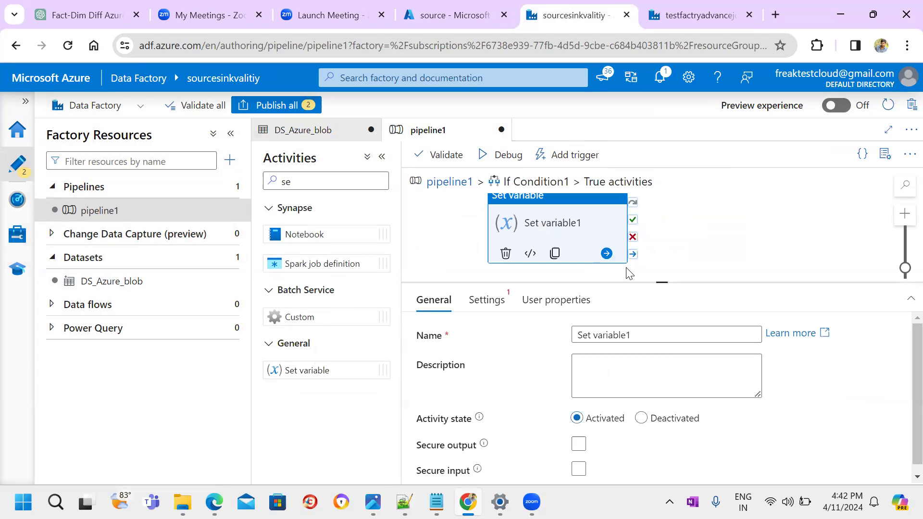
Step: Create a String pipeline variable named msg for the Set variable activity and set its value to succeeded
{"action": "left_click", "coordinate": [498, 299]}
{"action": "left_click", "coordinate": [798, 364]}
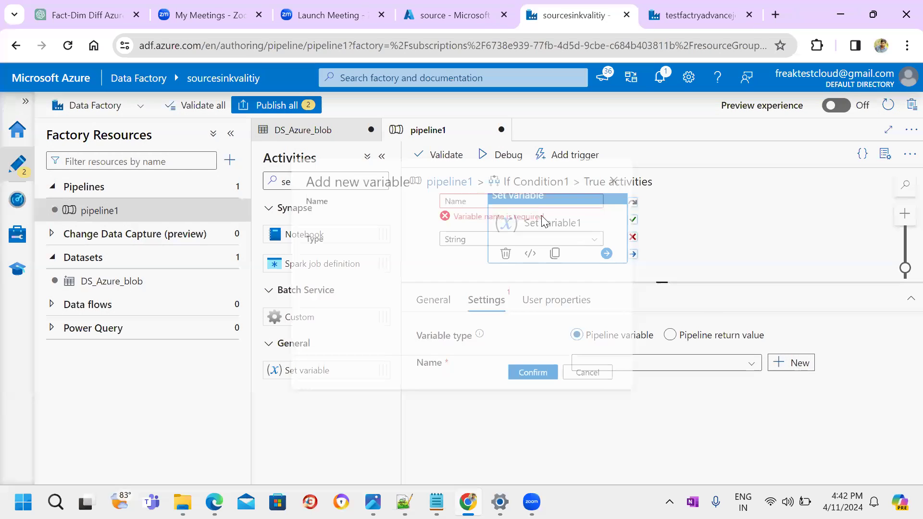
{"action": "left_click", "coordinate": [503, 184]}
{"action": "type", "text": "msg"}
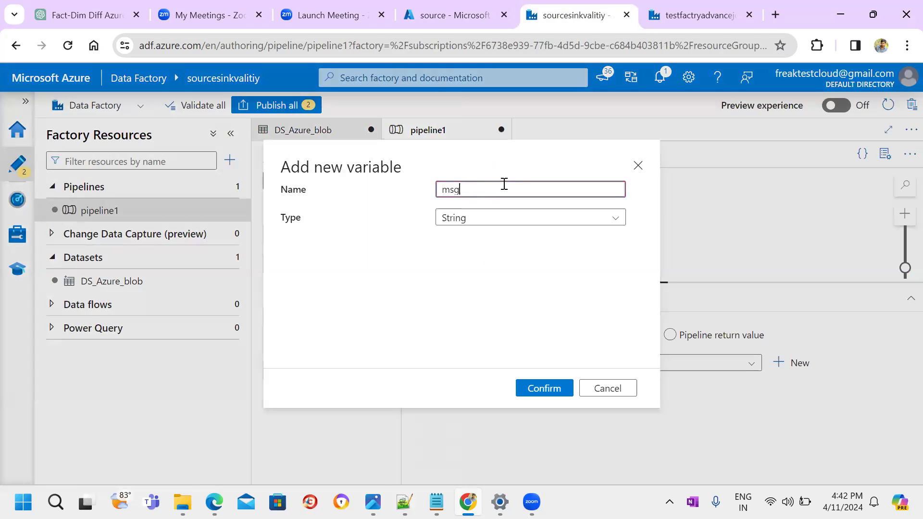
{"action": "left_click", "coordinate": [547, 386]}
{"action": "left_click", "coordinate": [641, 405]}
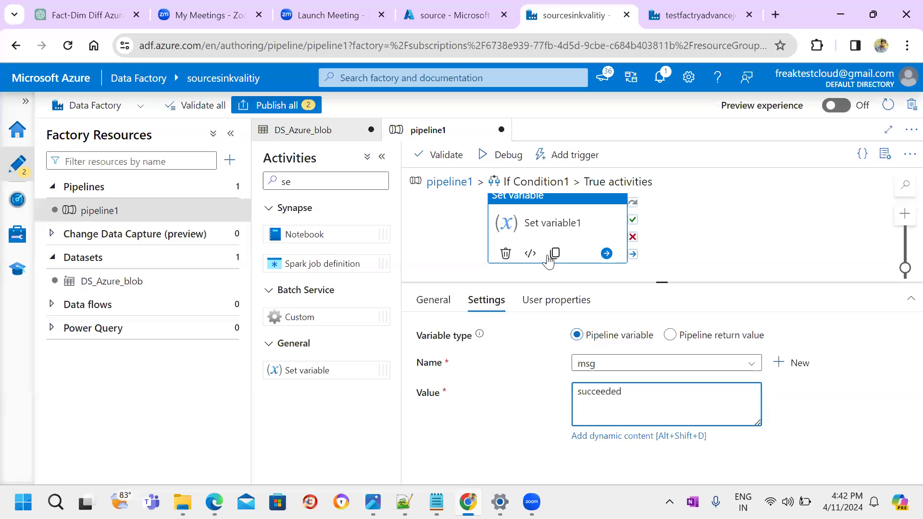
{"action": "left_click", "coordinate": [573, 230]}
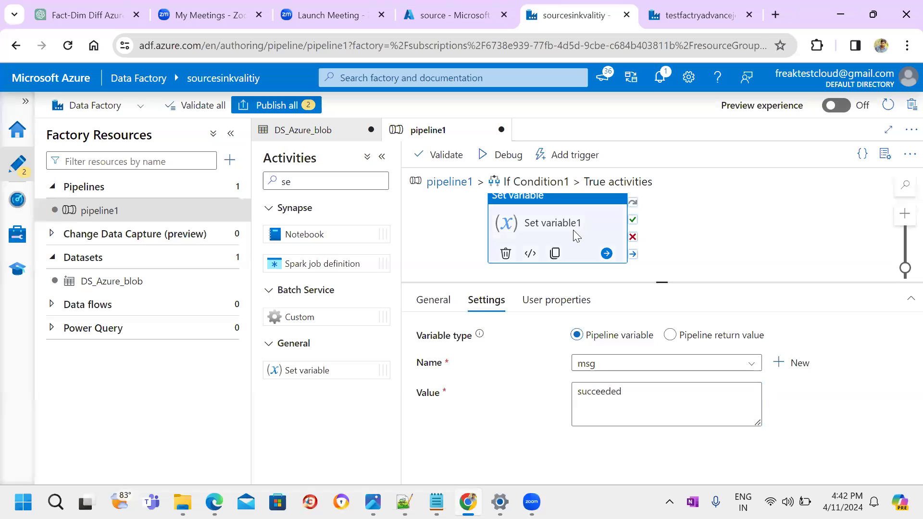
Step: Return to pipeline1 and add a Web activity to the False case of If Condition1
{"action": "left_click", "coordinate": [449, 182]}
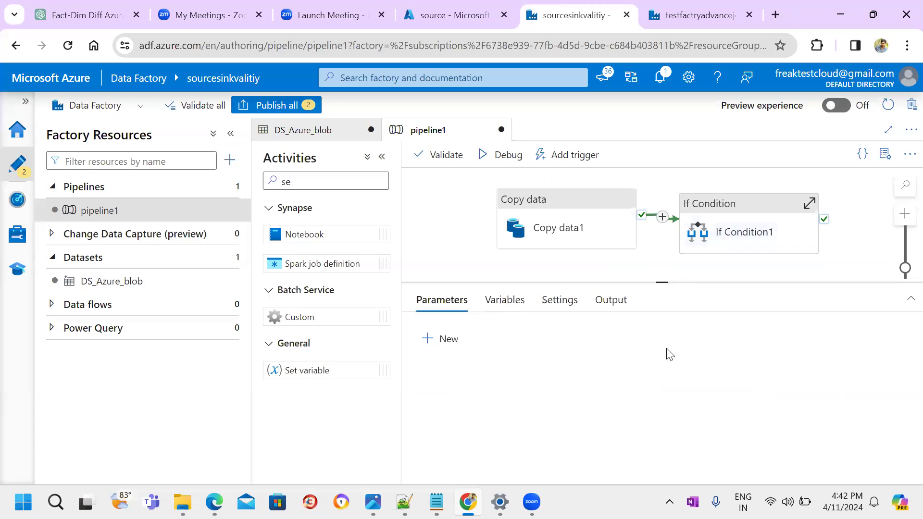
{"action": "left_click", "coordinate": [719, 222]}
{"action": "left_click", "coordinate": [836, 449]}
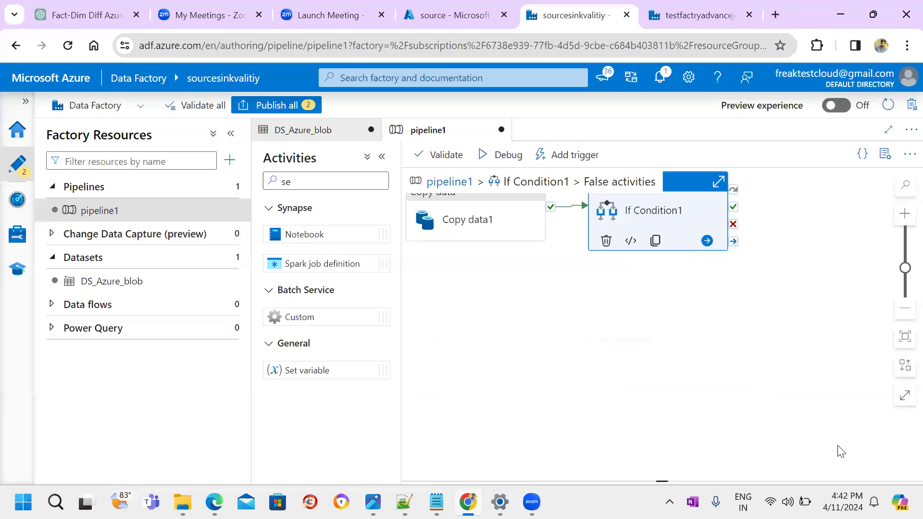
{"action": "left_click_drag", "start_coordinate": [313, 180], "coordinate": [259, 180]}
{"action": "type", "text": "web"}
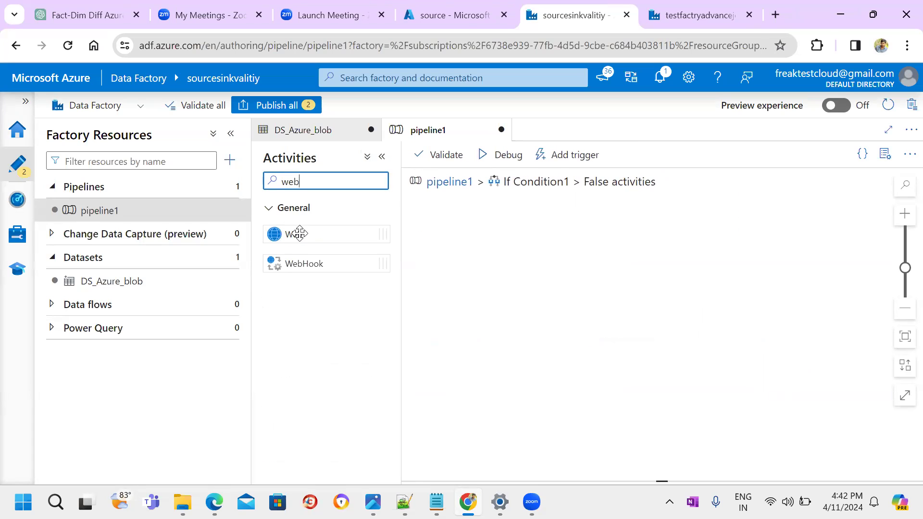
{"action": "left_click_drag", "start_coordinate": [299, 233], "coordinate": [509, 229]}
{"action": "left_click", "coordinate": [487, 299]}
{"action": "left_click", "coordinate": [615, 338]}
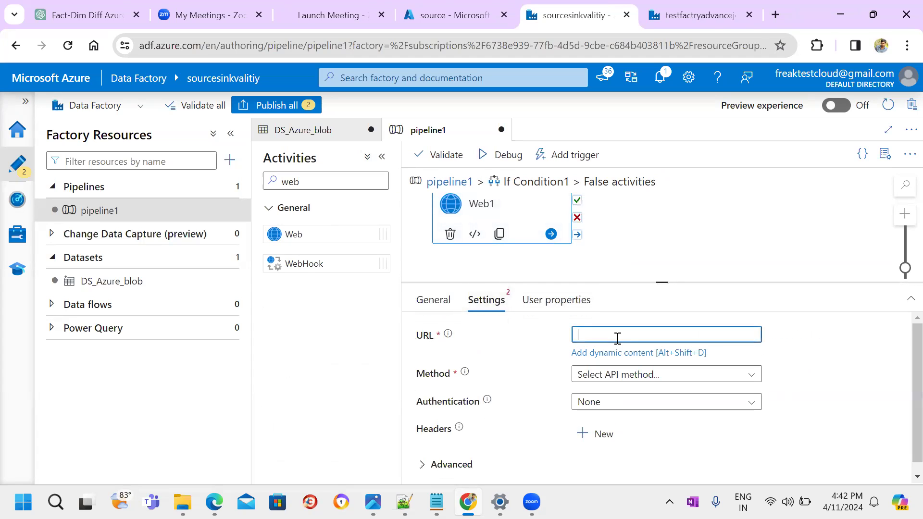
{"action": "type", "text": "https"}
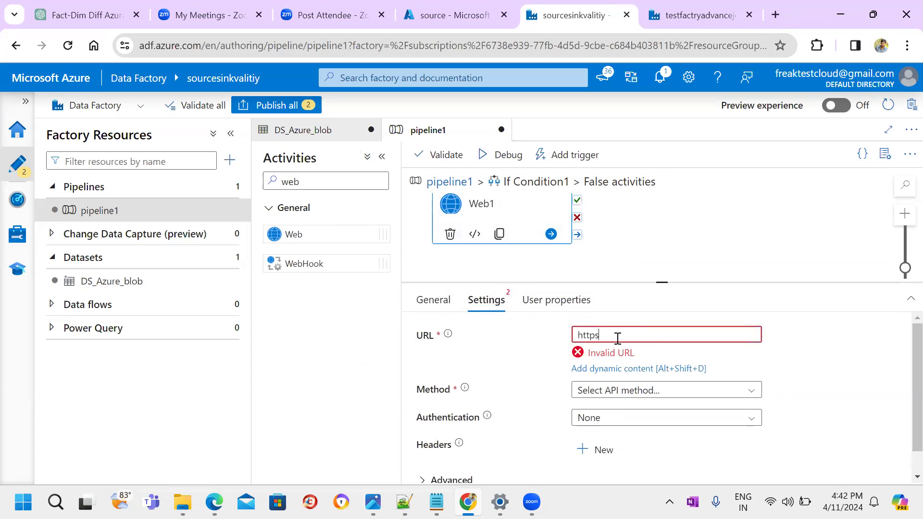
{"action": "type", "text": "://www.abcdc.com"}
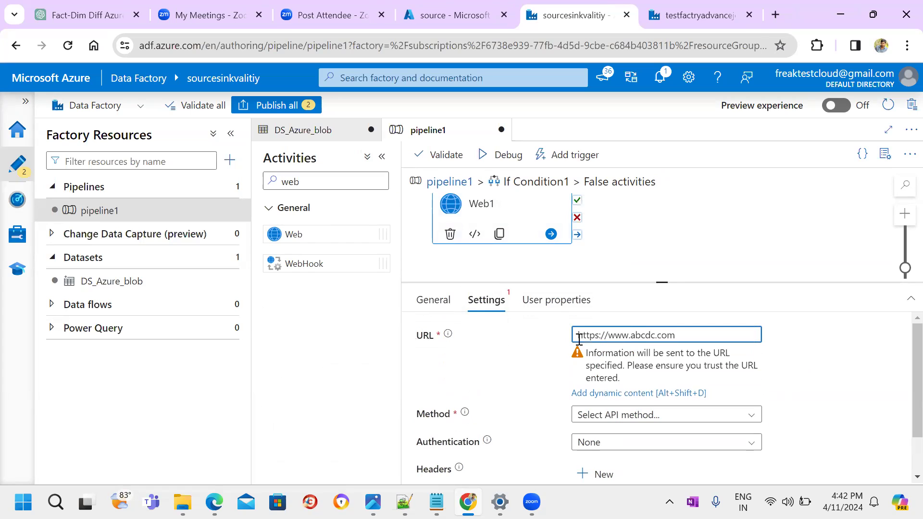
{"action": "left_click", "coordinate": [705, 414]}
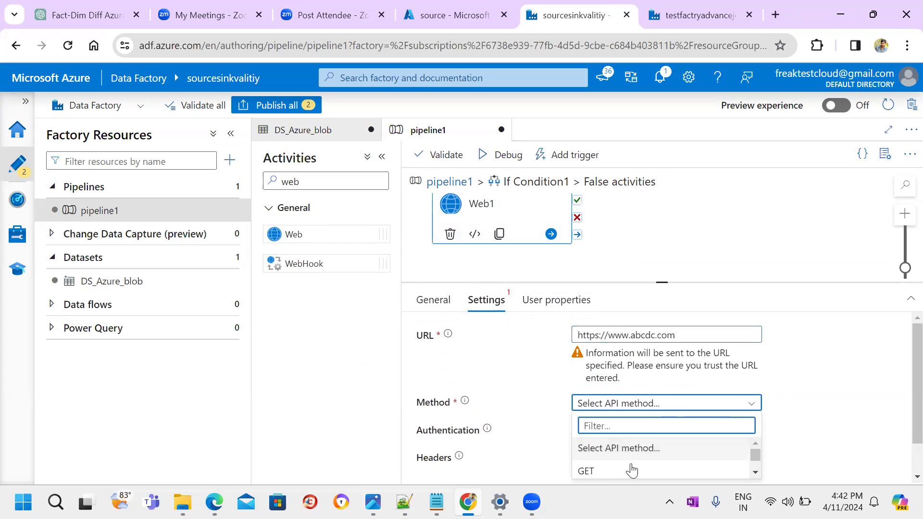
{"action": "left_click", "coordinate": [631, 471]}
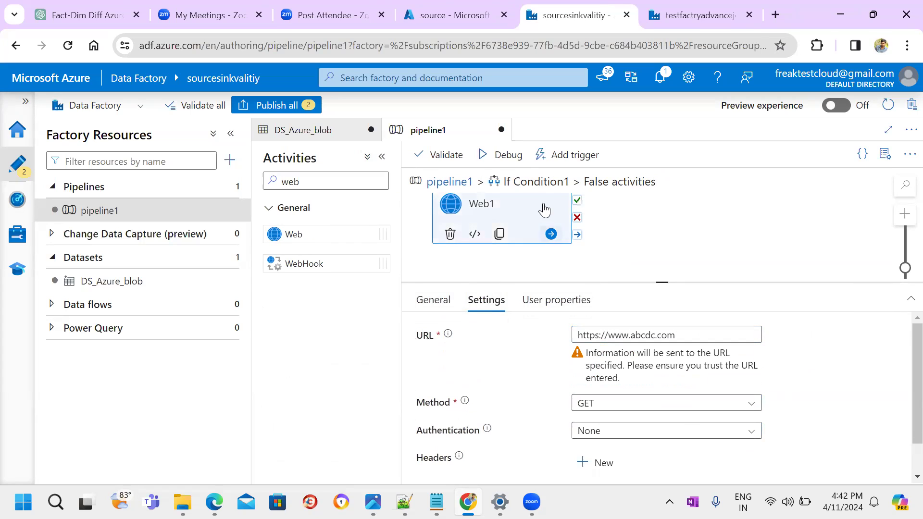
Step: Publish the pending changes to pipeline1 and DS_Azure_blob and return to the pipeline's main canvas
{"action": "left_click", "coordinate": [275, 105]}
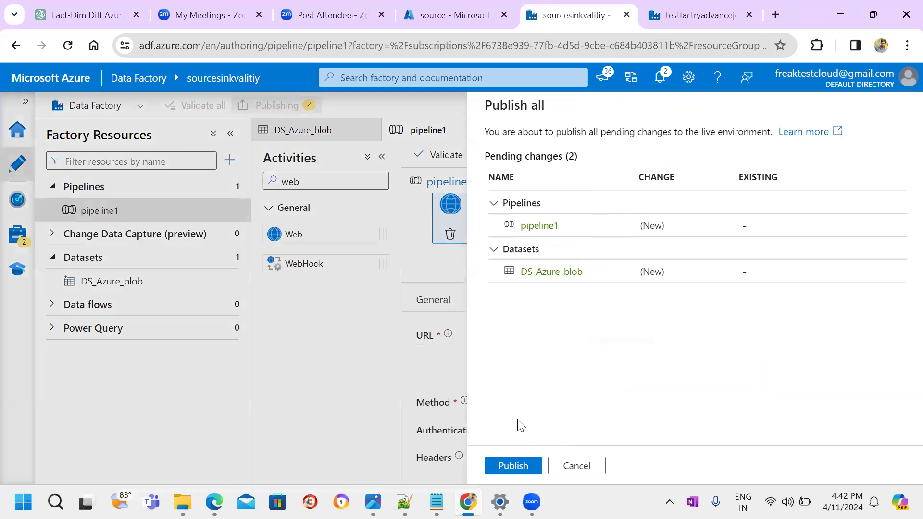
{"action": "left_click", "coordinate": [512, 466]}
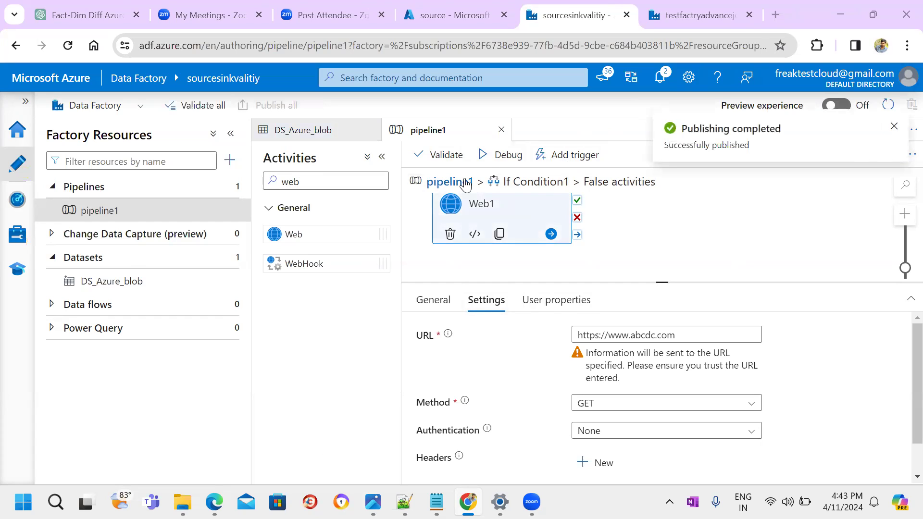
{"action": "left_click", "coordinate": [449, 181]}
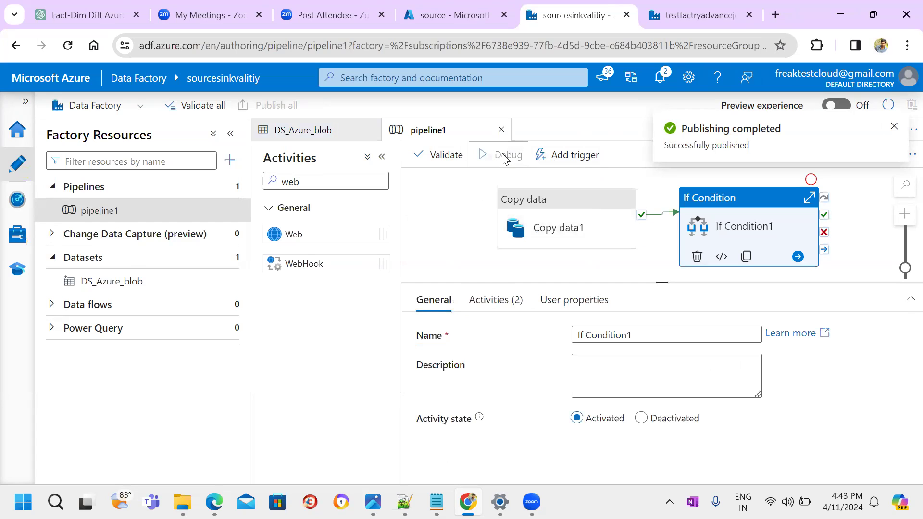
Step: Run pipeline1 in debug mode and refresh its activity runs until the run finishes
{"action": "left_click", "coordinate": [744, 265]}
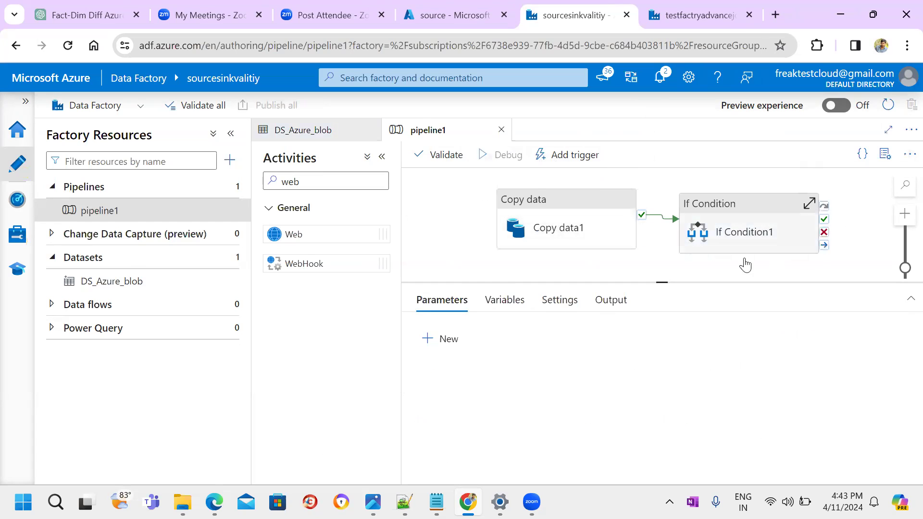
{"action": "mouse_move", "coordinate": [662, 282]}
{"action": "left_mouse_down"}
{"action": "mouse_move", "coordinate": [659, 181]}
{"action": "mouse_move", "coordinate": [662, 266]}
{"action": "left_mouse_up"}
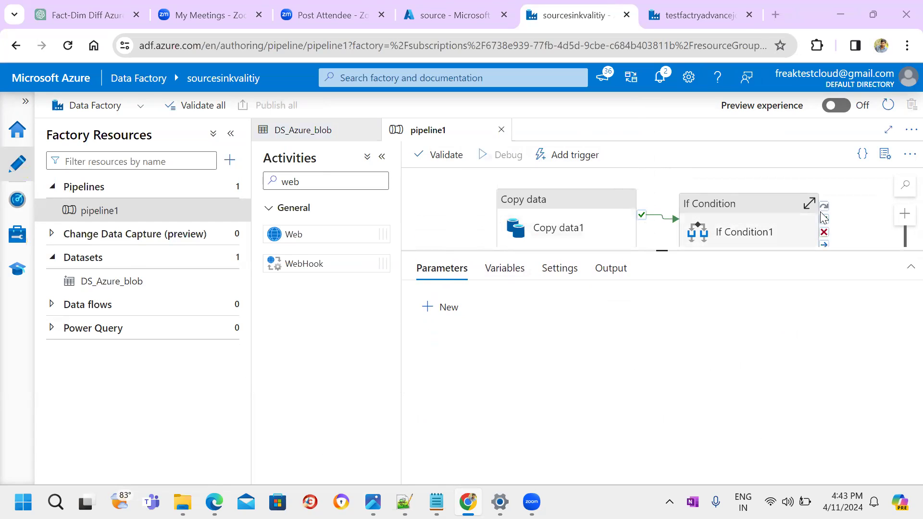
{"action": "left_click", "coordinate": [579, 216]}
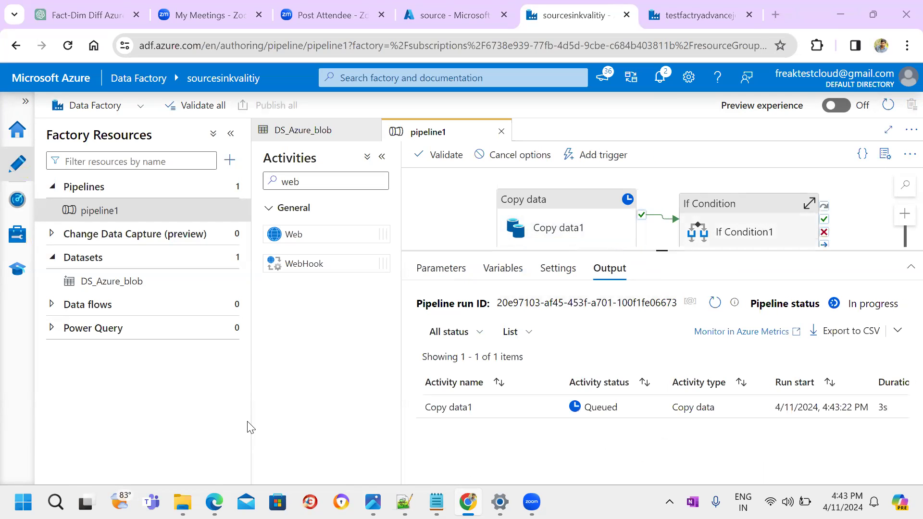
{"action": "left_click_drag", "start_coordinate": [646, 250], "coordinate": [634, 188]}
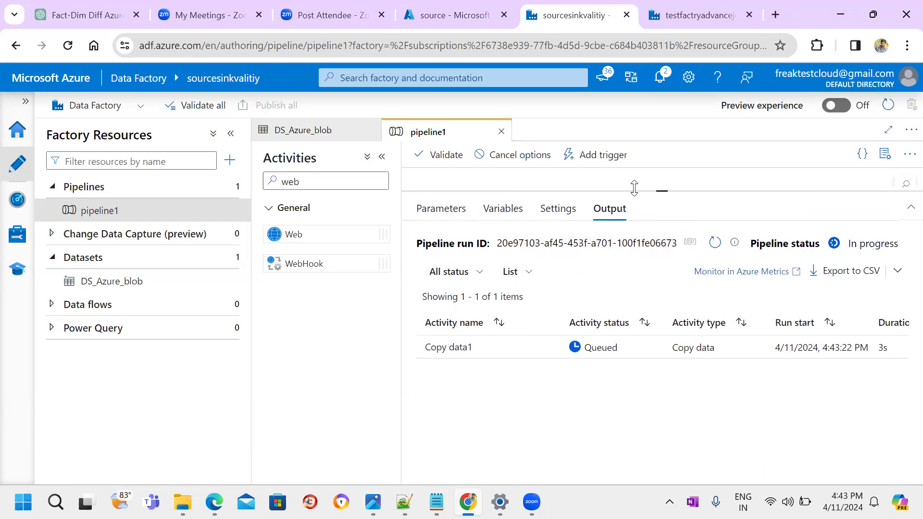
{"action": "left_click", "coordinate": [716, 241]}
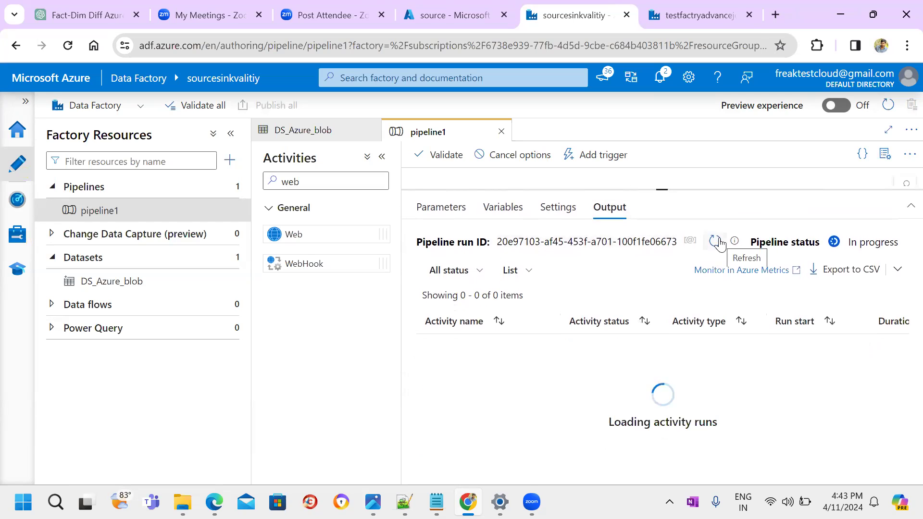
{"action": "left_click", "coordinate": [716, 243]}
{"action": "left_click", "coordinate": [716, 243]}
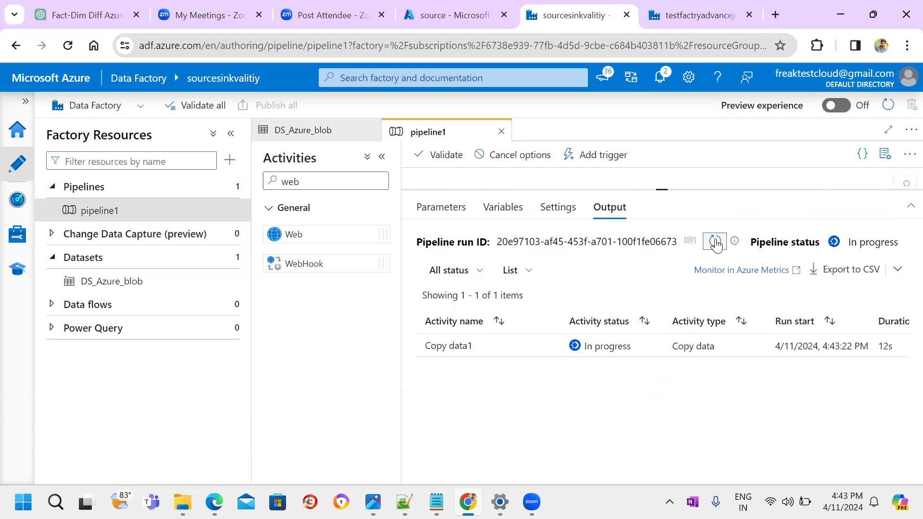
{"action": "left_click", "coordinate": [715, 243]}
{"action": "left_click", "coordinate": [716, 243]}
{"action": "left_click", "coordinate": [715, 243]}
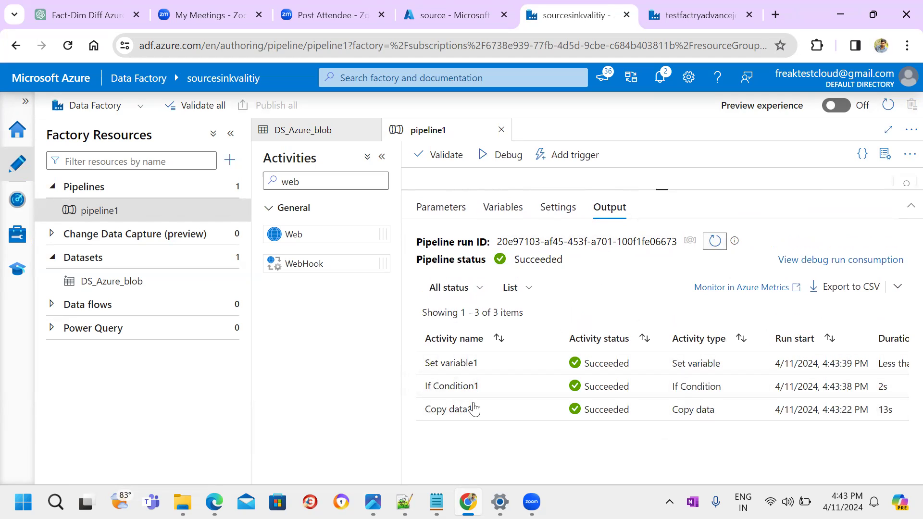
Step: Inspect the Copy data1 run's input and the data and file read/written values in its output
{"action": "left_click", "coordinate": [499, 410]}
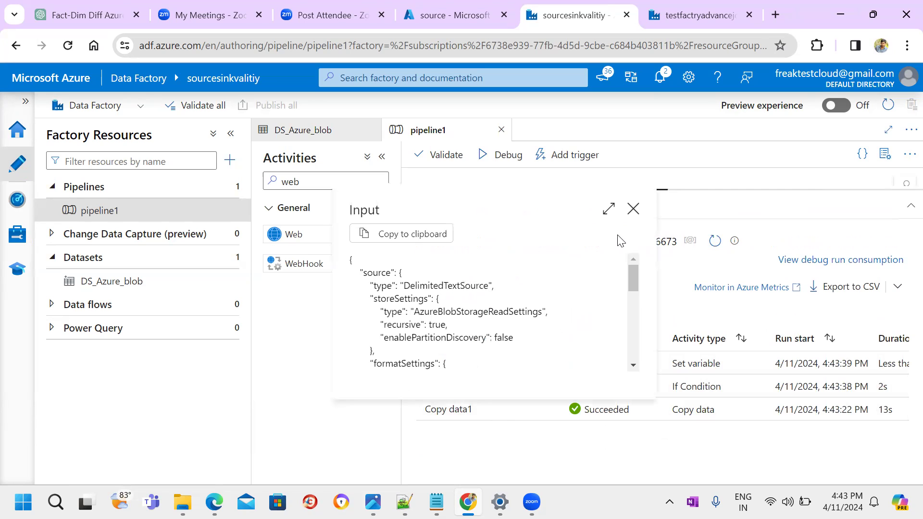
{"action": "left_click", "coordinate": [633, 207]}
{"action": "left_click", "coordinate": [523, 409]}
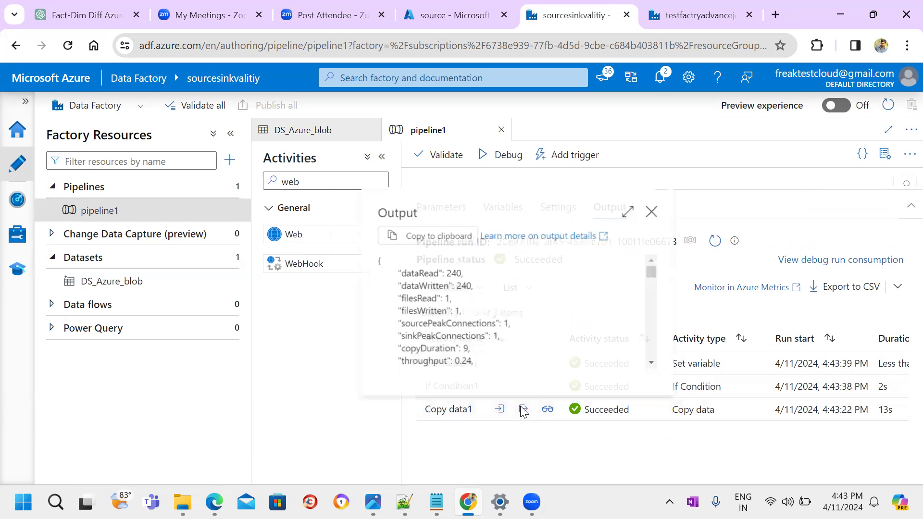
{"action": "left_click_drag", "start_coordinate": [473, 273], "coordinate": [388, 274]}
{"action": "left_click_drag", "start_coordinate": [473, 286], "coordinate": [388, 287]}
{"action": "left_click_drag", "start_coordinate": [450, 300], "coordinate": [387, 301]}
{"action": "left_click_drag", "start_coordinate": [458, 313], "coordinate": [373, 313]}
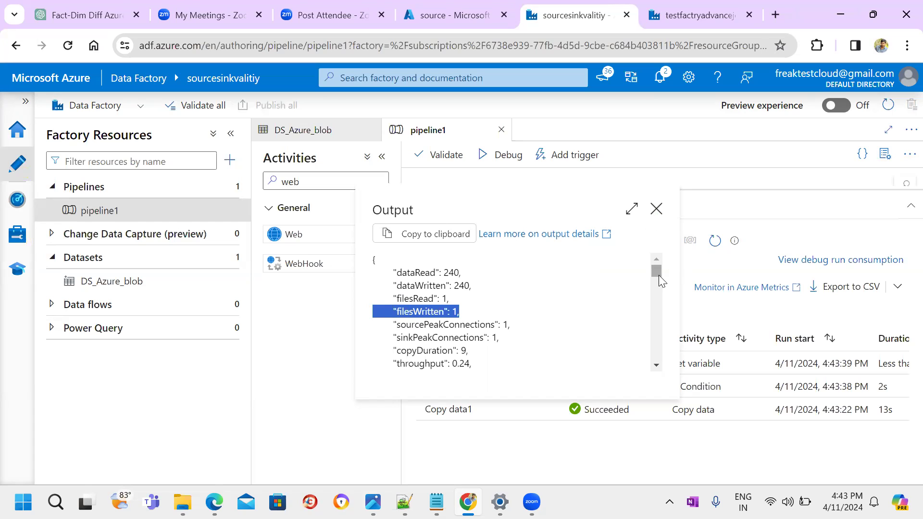
{"action": "left_click", "coordinate": [656, 208]}
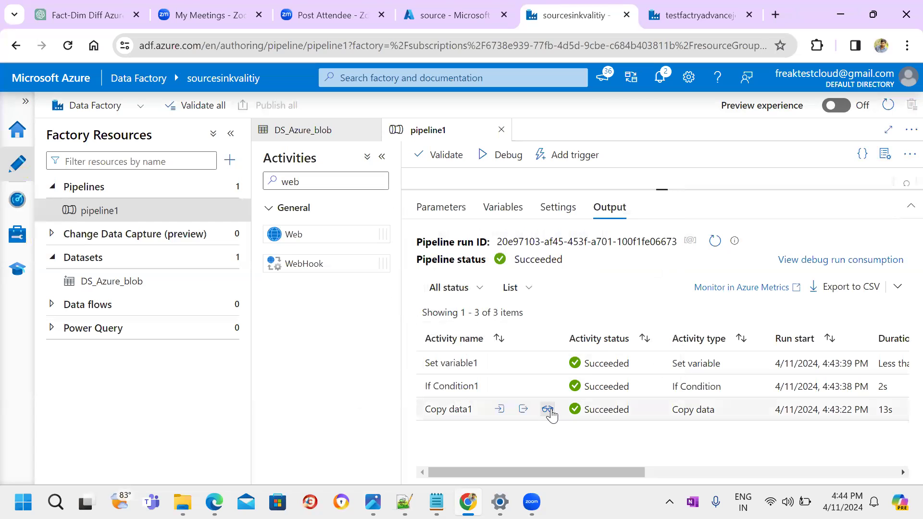
Step: Examine the Copy data1 run details, comparing data, files and peak connections between source and sink
{"action": "left_click", "coordinate": [548, 410]}
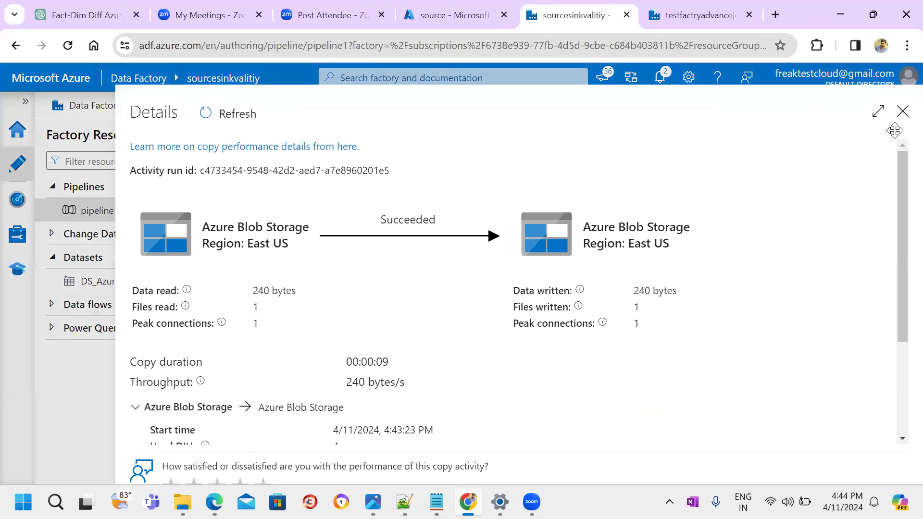
{"action": "scroll", "coordinate": [322, 302], "scroll_direction": "down", "scroll_amount": 2}
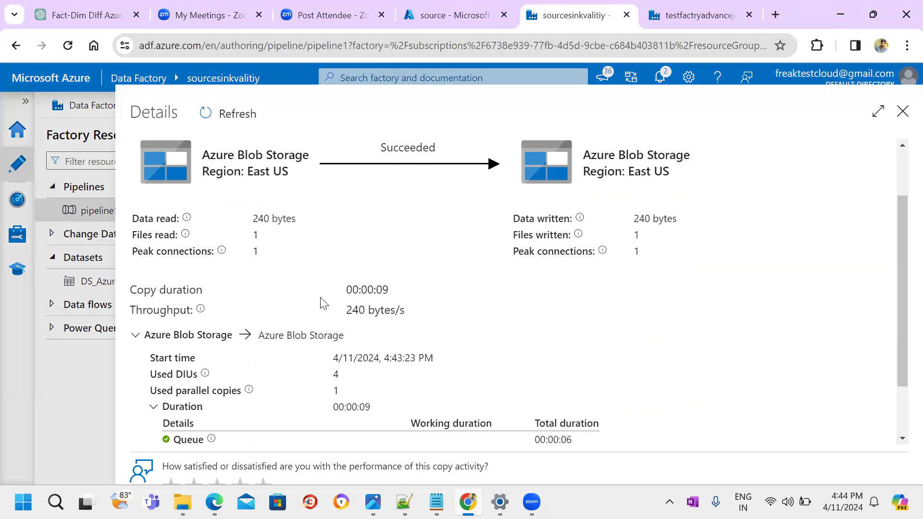
{"action": "left_click_drag", "start_coordinate": [319, 156], "coordinate": [206, 155]}
{"action": "left_click", "coordinate": [300, 224]}
{"action": "left_click_drag", "start_coordinate": [300, 223], "coordinate": [245, 222]}
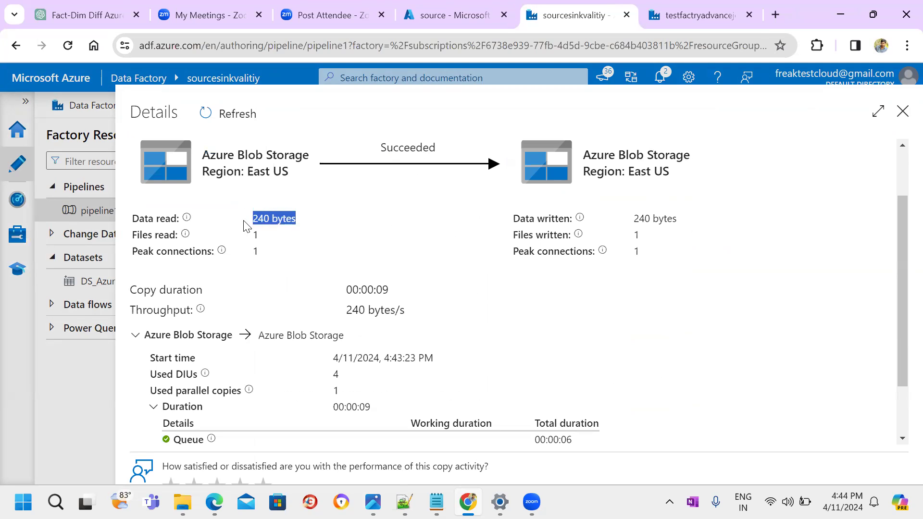
{"action": "left_click_drag", "start_coordinate": [691, 225], "coordinate": [628, 222]}
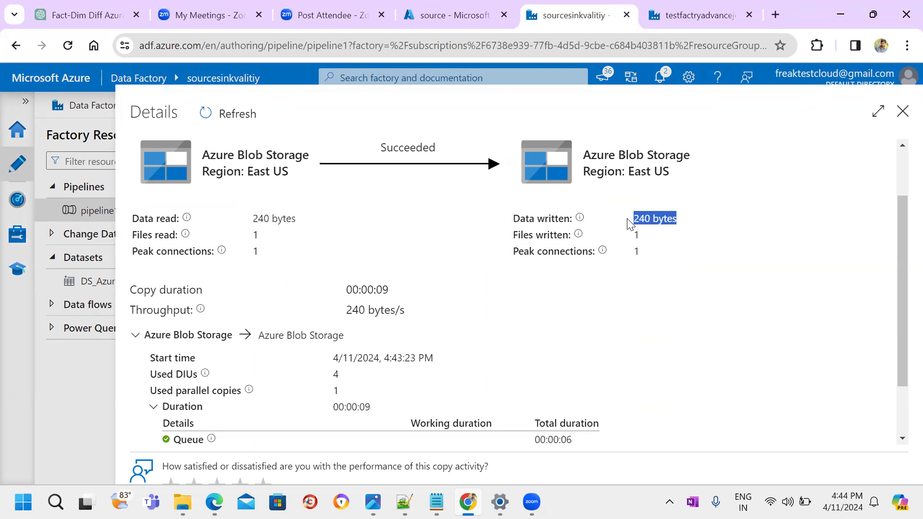
{"action": "left_click", "coordinate": [646, 253]}
{"action": "triple_click", "coordinate": [282, 218]}
{"action": "left_click_drag", "start_coordinate": [677, 219], "coordinate": [629, 220]}
{"action": "double_click", "coordinate": [256, 235]}
{"action": "left_click_drag", "start_coordinate": [132, 251], "coordinate": [149, 244]}
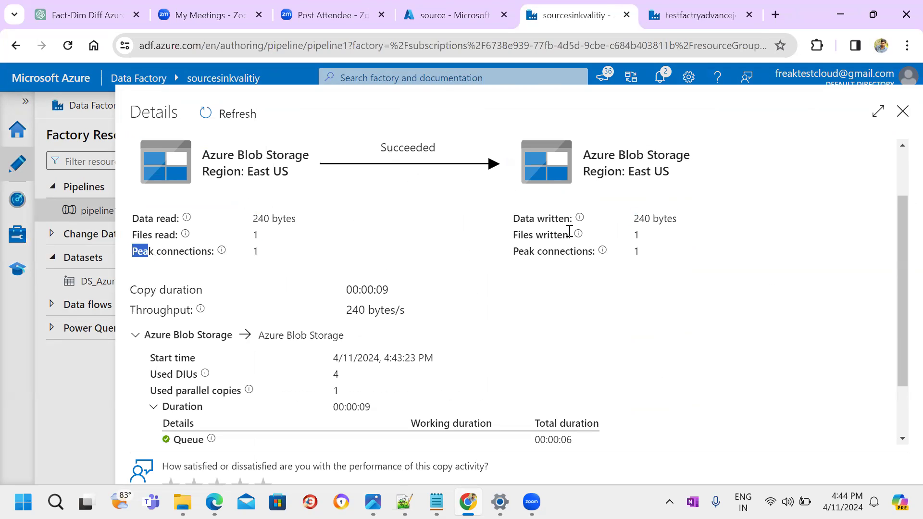
{"action": "left_click", "coordinate": [645, 241]}
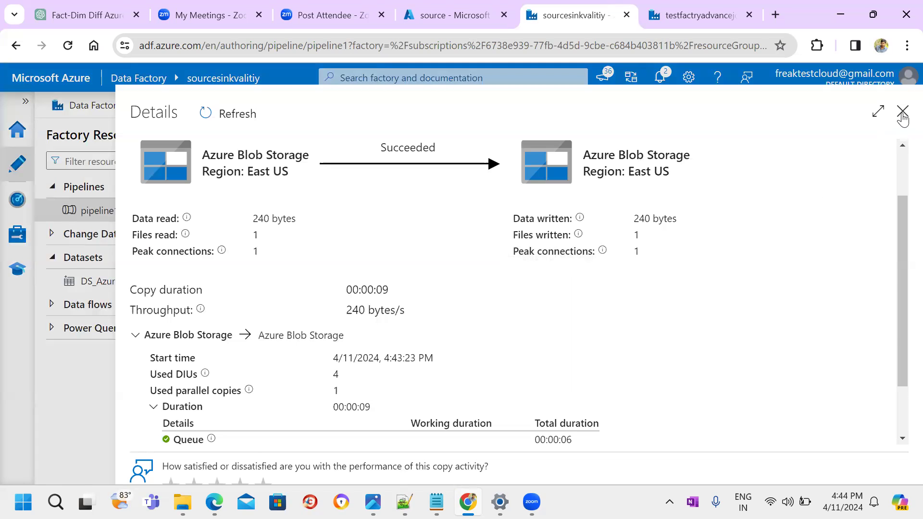
{"action": "left_click", "coordinate": [903, 113]}
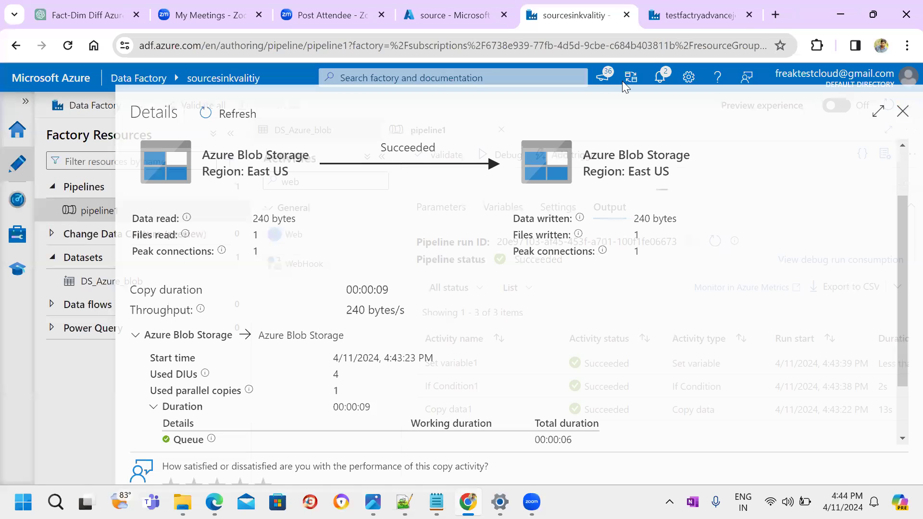